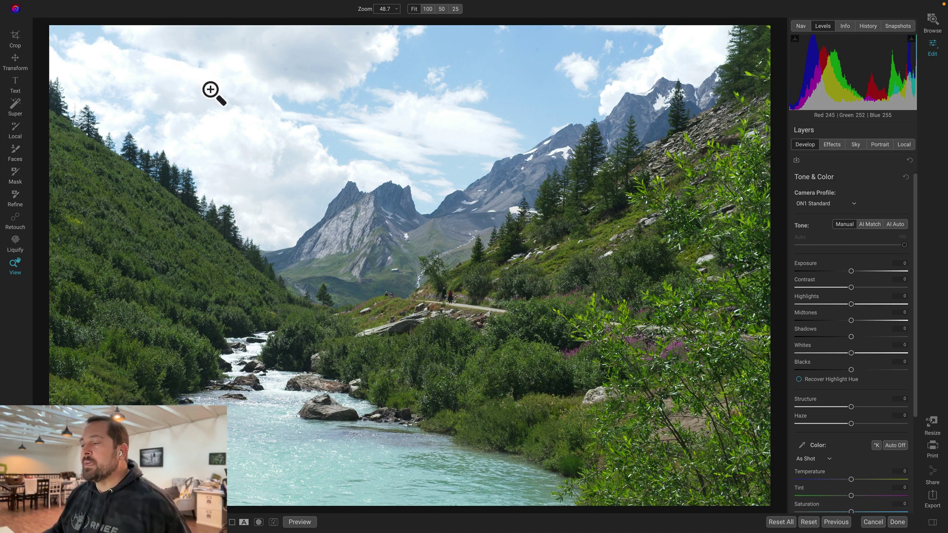
pyautogui.click(230, 100)
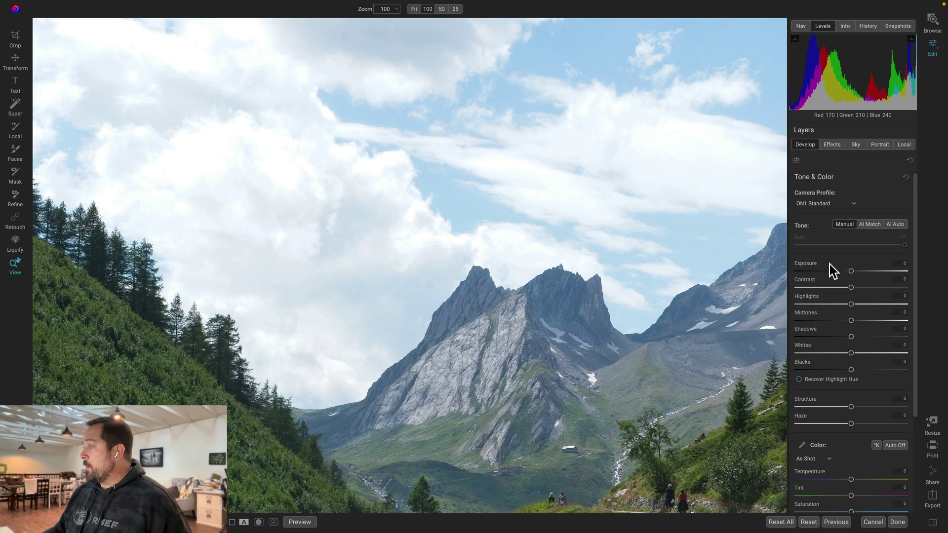
pyautogui.moveTo(852, 270); pyautogui.dragTo(833, 271)
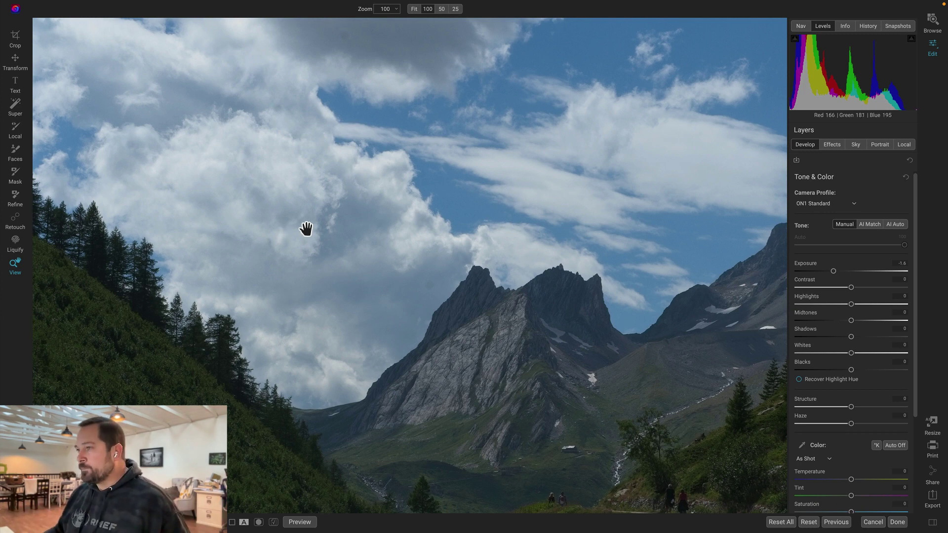
# Reset Exposure, fit the photo, show clipping, and lower Exposure to -0.75 so clouds stop clipping
pyautogui.doubleClick(801, 265)
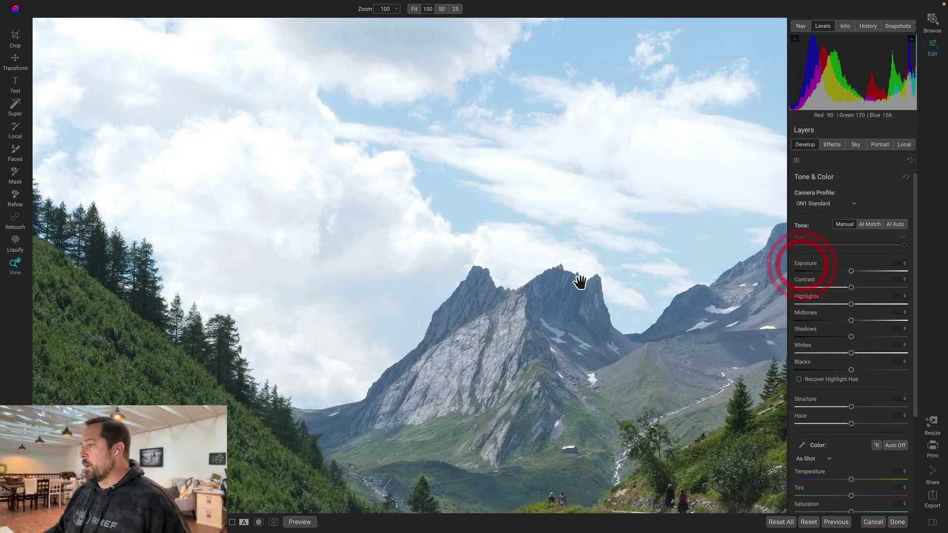
pyautogui.click(577, 278)
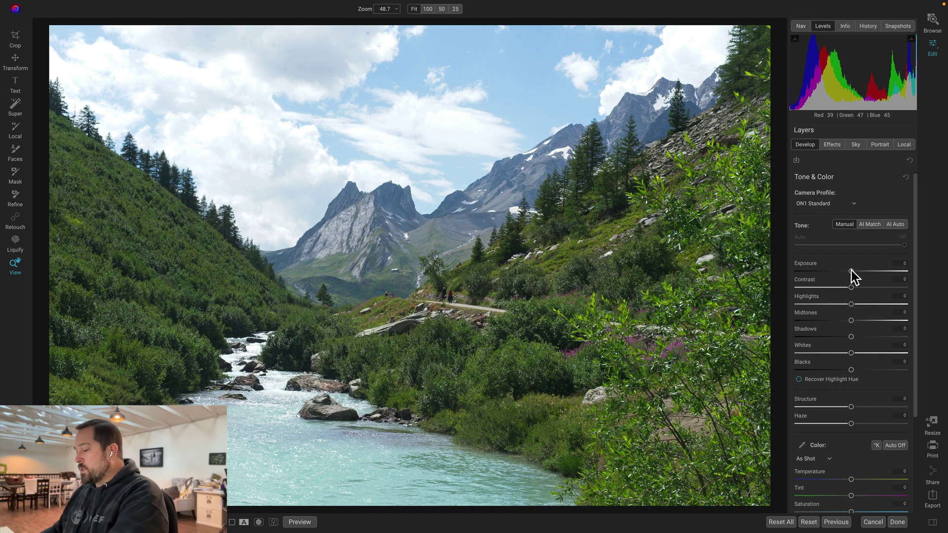
pyautogui.press('j')
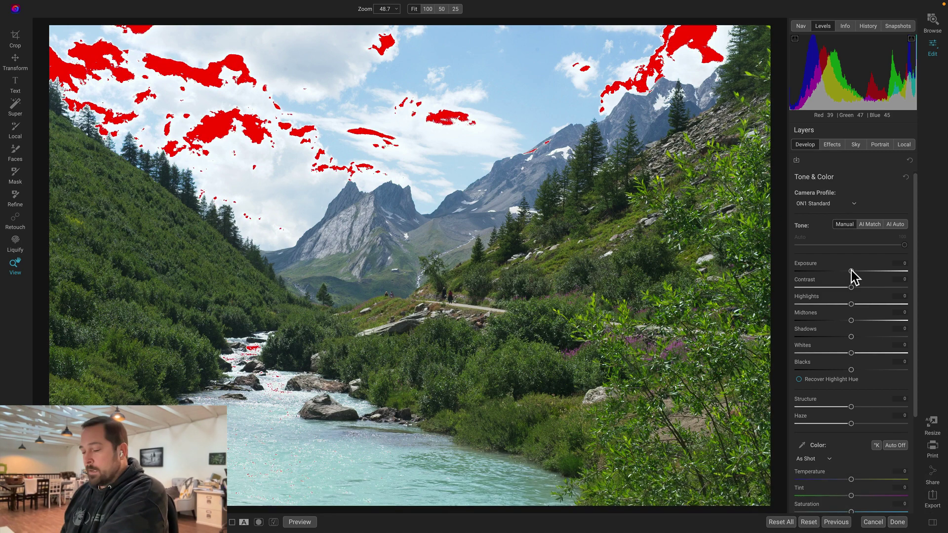
pyautogui.press('j')
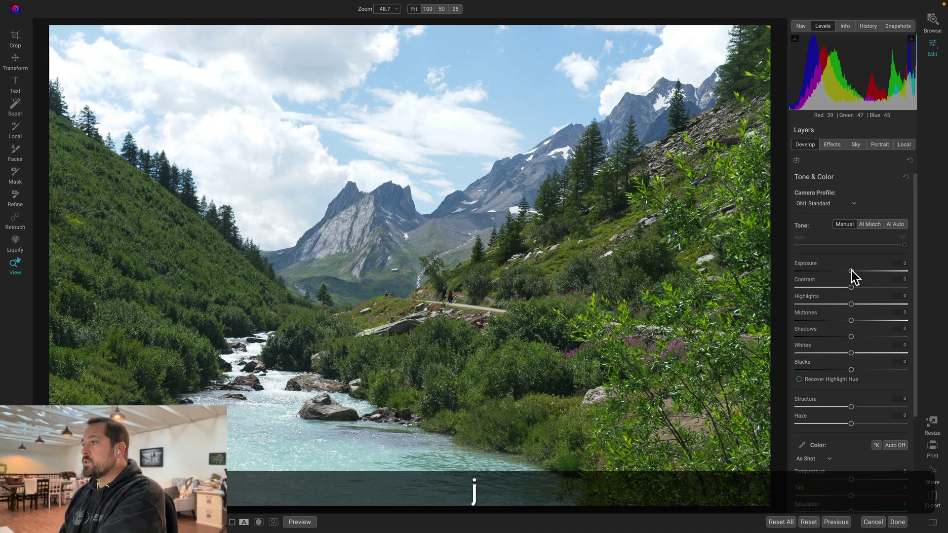
pyautogui.press('j')
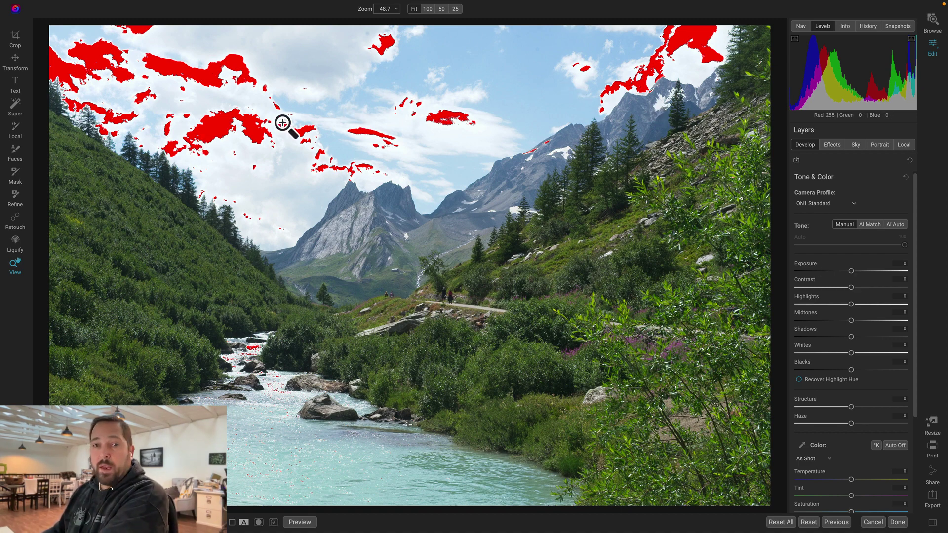
pyautogui.moveTo(851, 272); pyautogui.dragTo(844, 272)
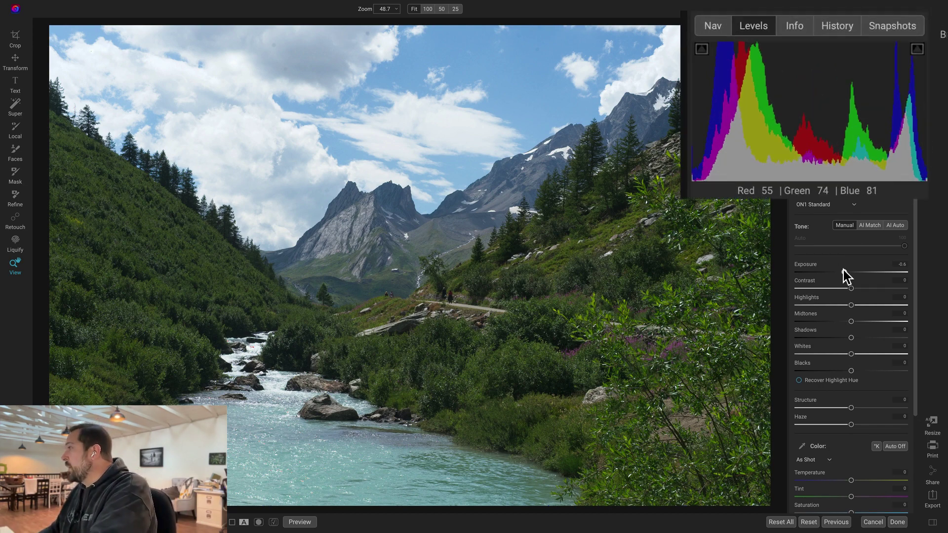
pyautogui.moveTo(844, 271); pyautogui.dragTo(842, 271)
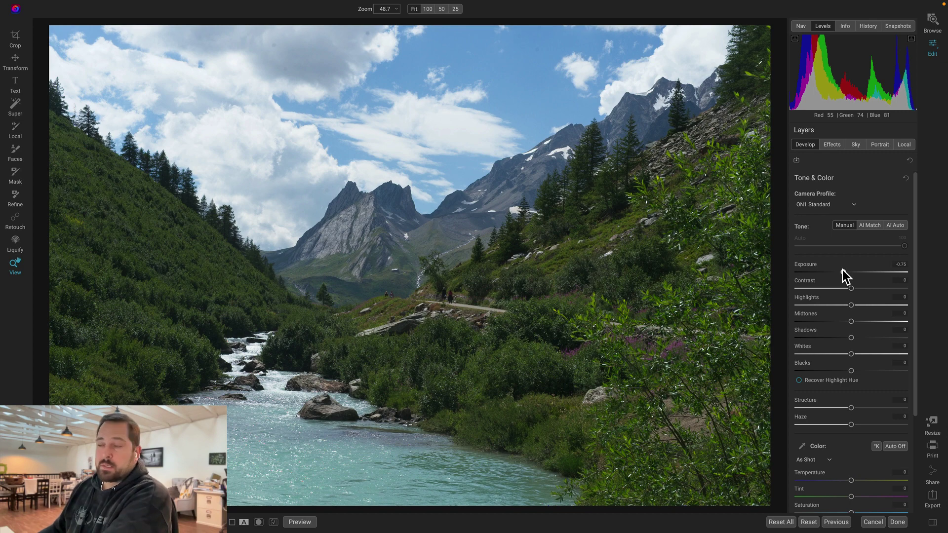
# Deepen Blacks to -30 while checking the shadow clipping warning
pyautogui.click(843, 269)
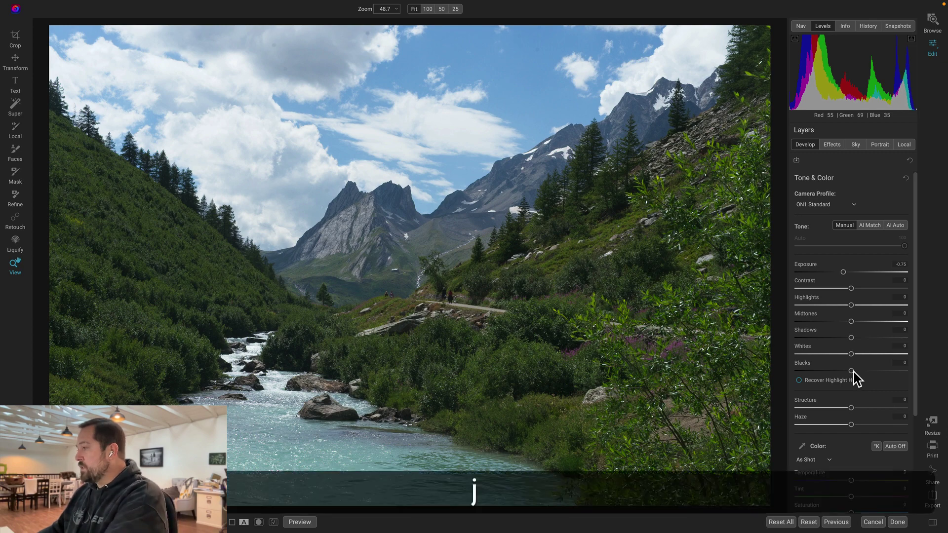
pyautogui.scroll(-1, 850, 370)
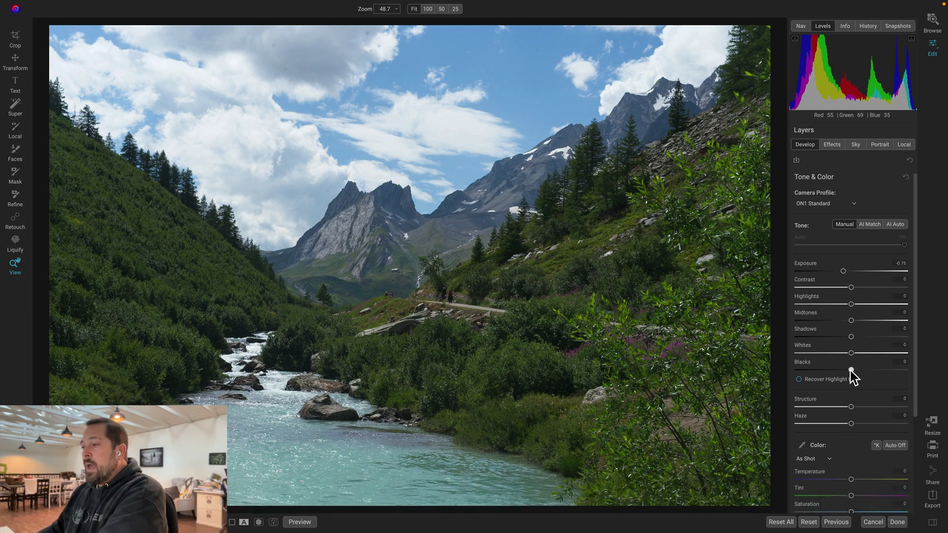
pyautogui.moveTo(851, 370); pyautogui.dragTo(788, 372)
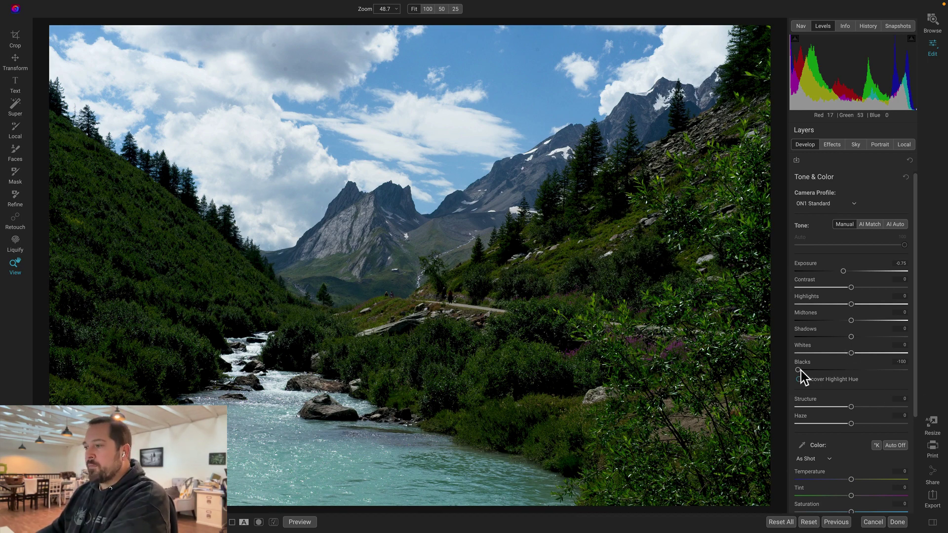
pyautogui.press('j')
pyautogui.moveTo(798, 370); pyautogui.dragTo(836, 371)
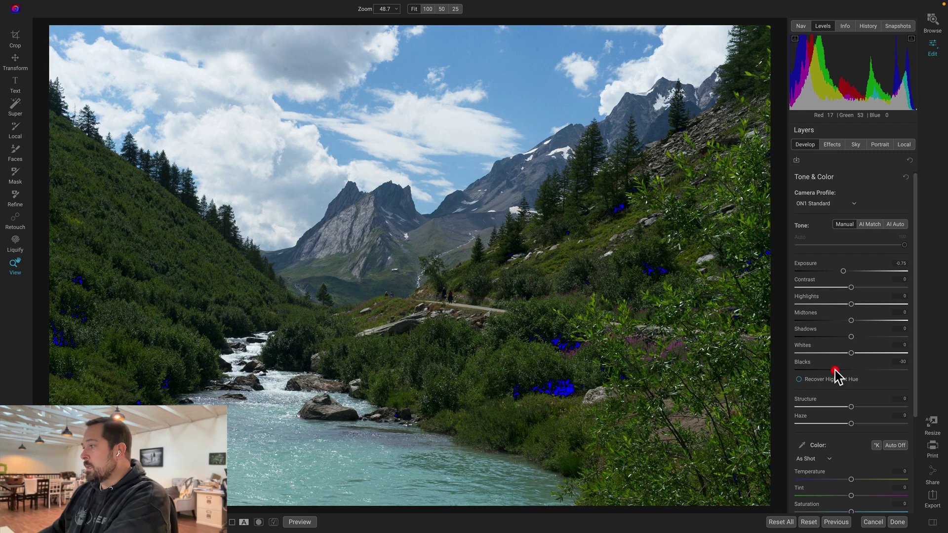
pyautogui.click(834, 369)
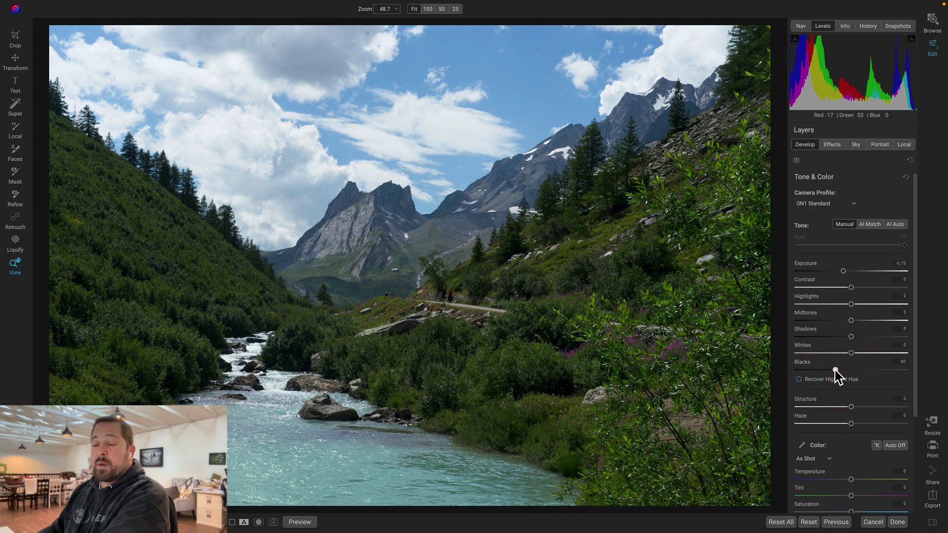
pyautogui.click(299, 522)
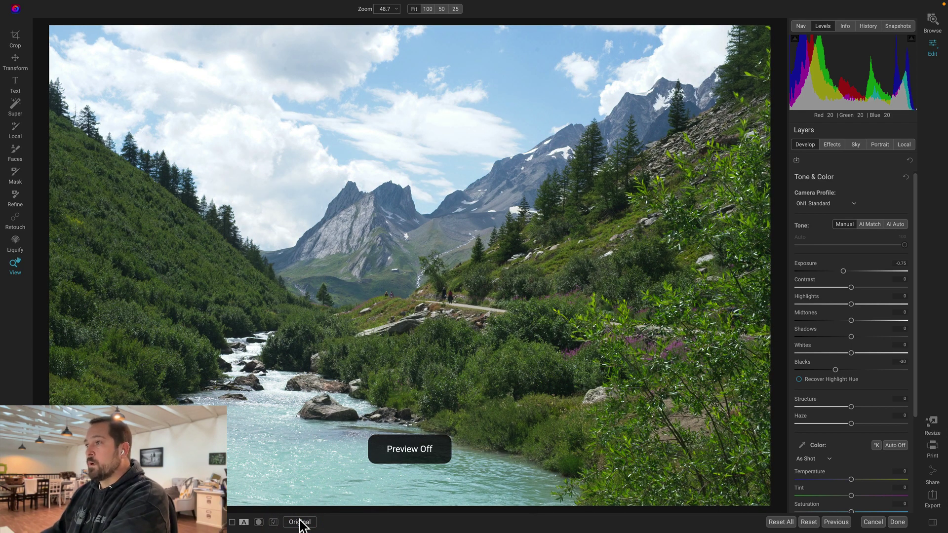
pyautogui.click(299, 523)
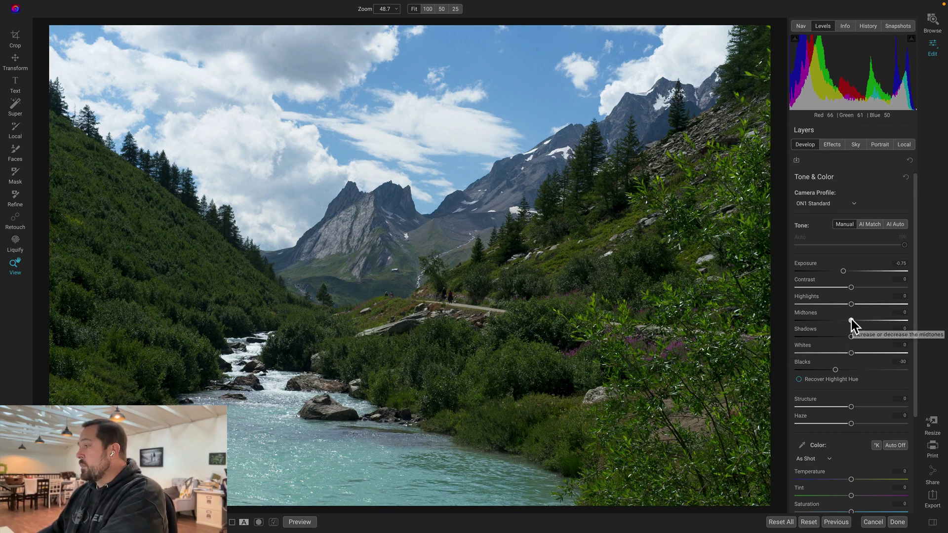
pyautogui.moveTo(851, 320); pyautogui.dragTo(871, 316)
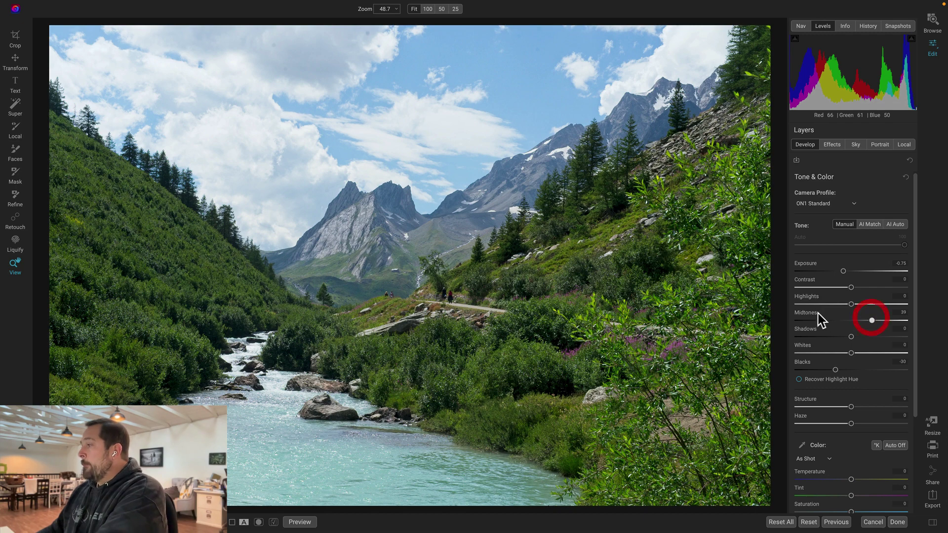
pyautogui.doubleClick(810, 313)
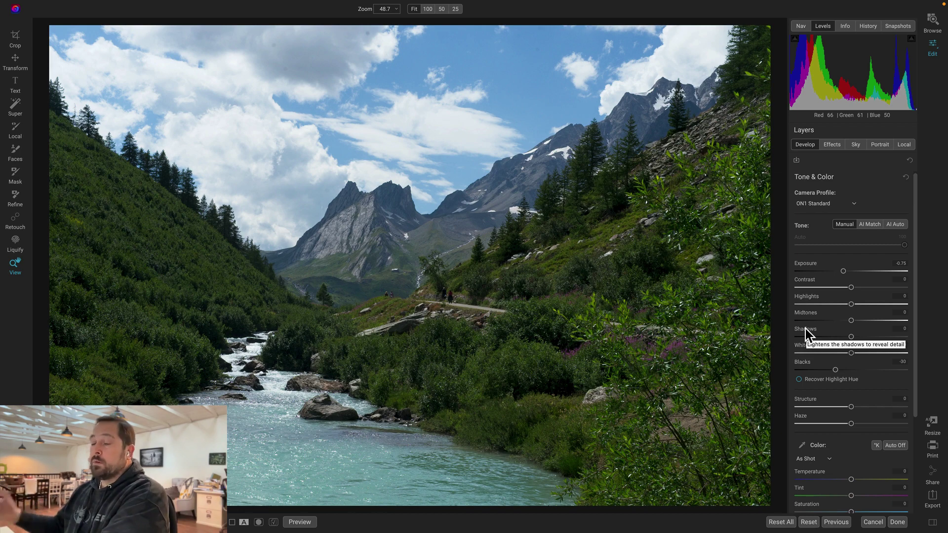
pyautogui.moveTo(855, 336); pyautogui.dragTo(861, 337)
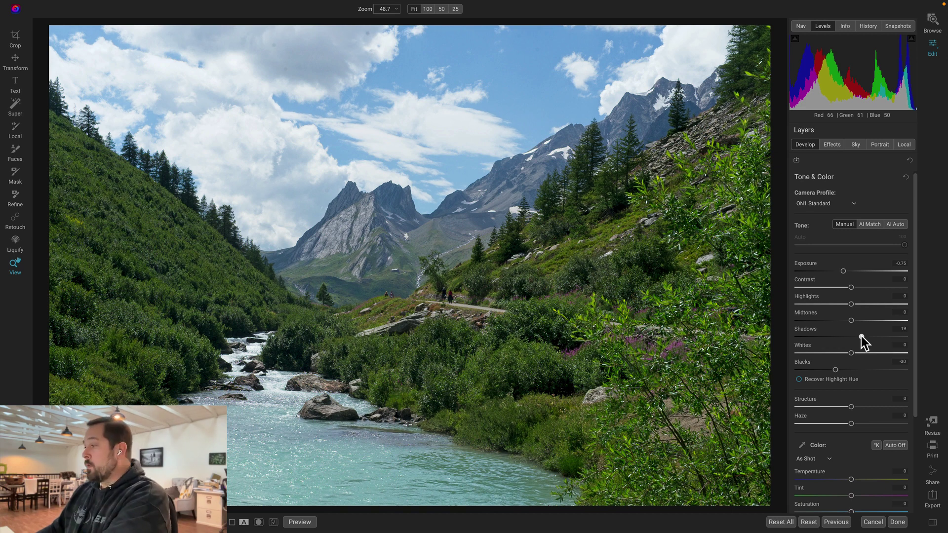
pyautogui.moveTo(861, 336); pyautogui.dragTo(859, 336)
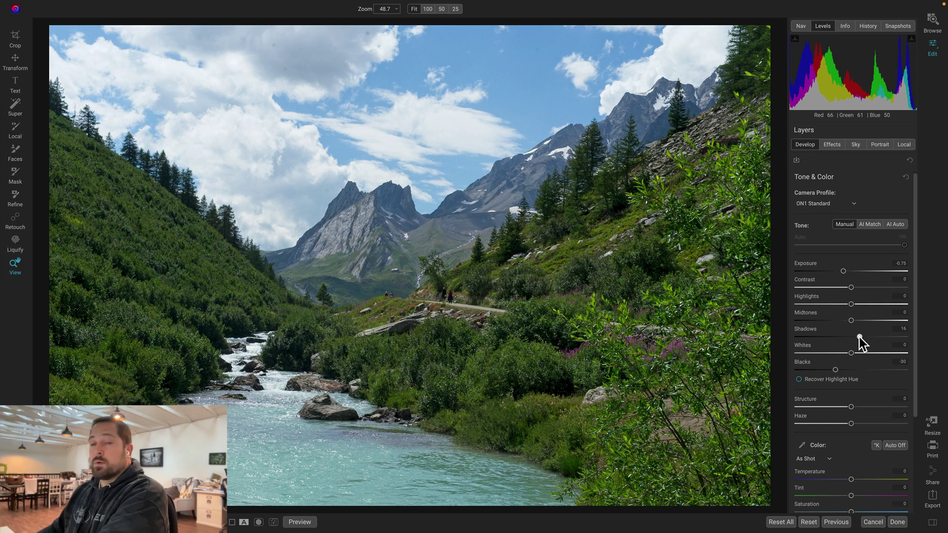
pyautogui.click(859, 337)
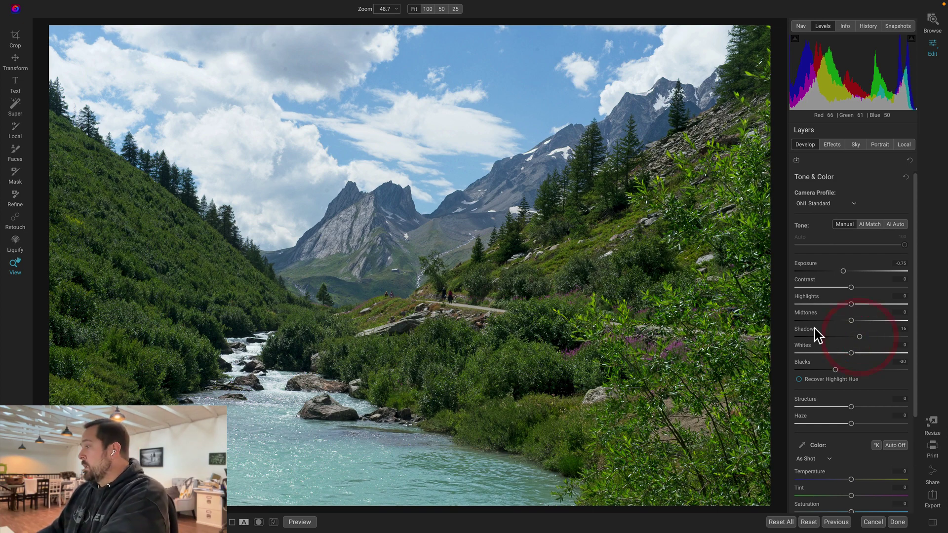
pyautogui.doubleClick(815, 328)
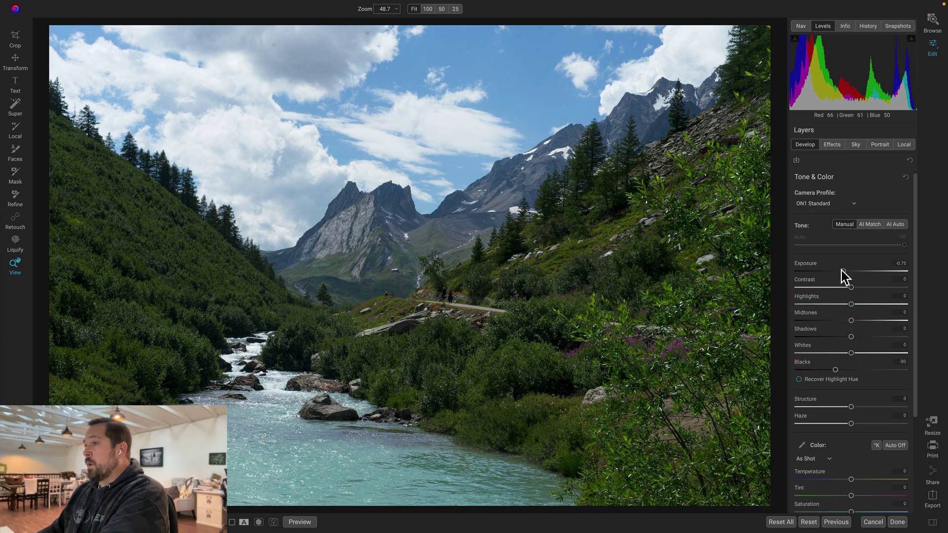
# Darken Exposure to -2.1 and raise Shadows to 58
pyautogui.moveTo(840, 271); pyautogui.dragTo(828, 271)
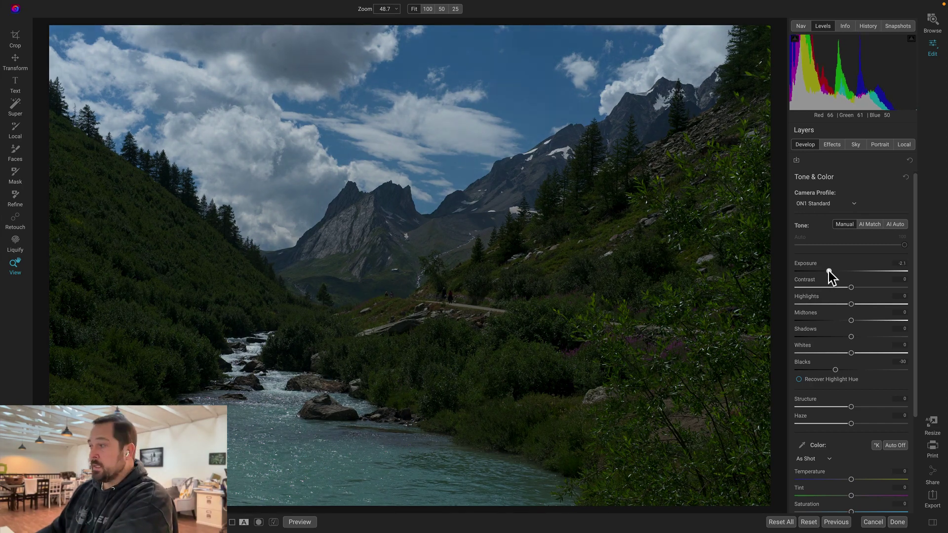
pyautogui.moveTo(851, 337); pyautogui.dragTo(881, 332)
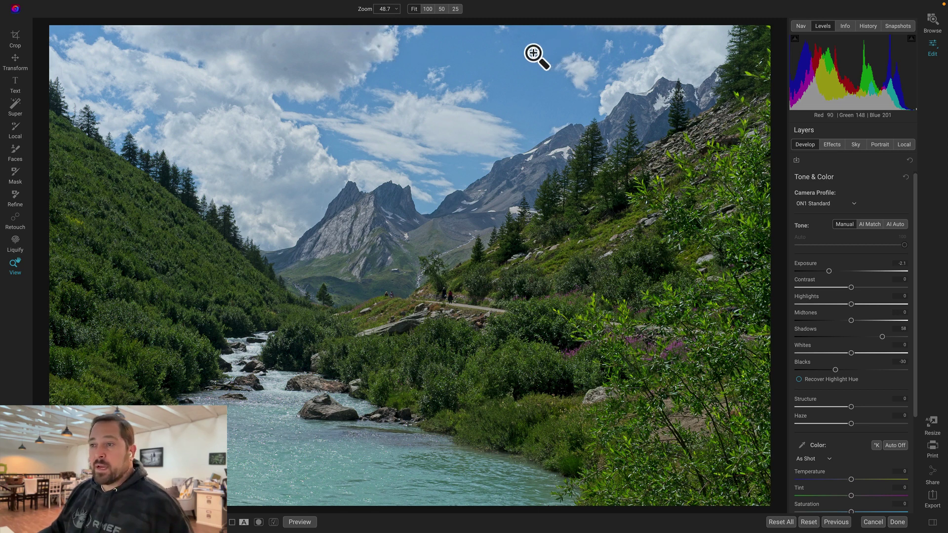
# Switch to Retouch and turn on Visualize Dust to reveal the sky specks
pyautogui.click(15, 218)
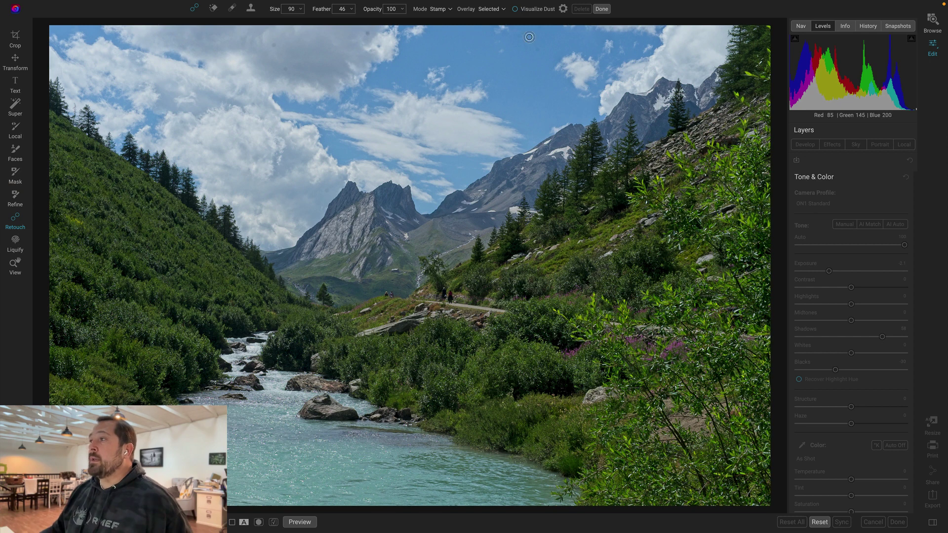
pyautogui.click(516, 9)
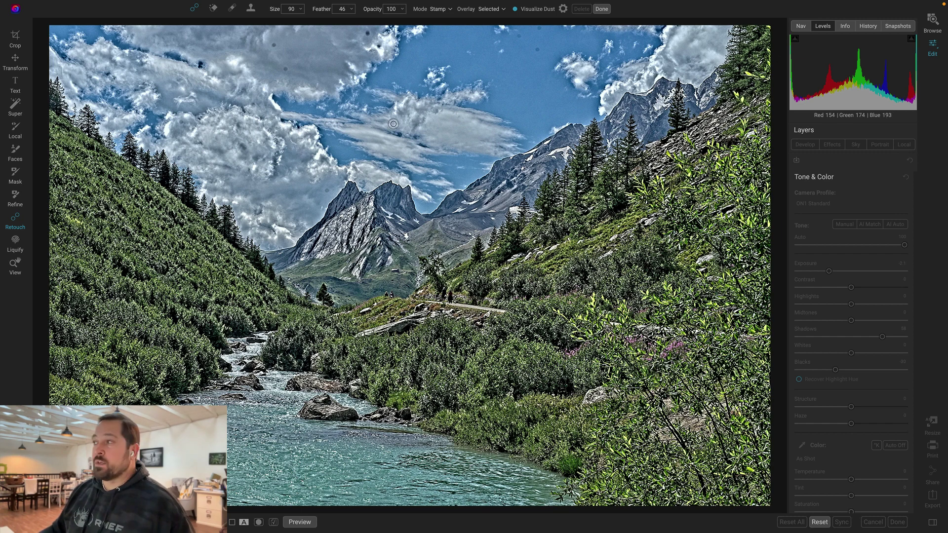
pyautogui.click(515, 9)
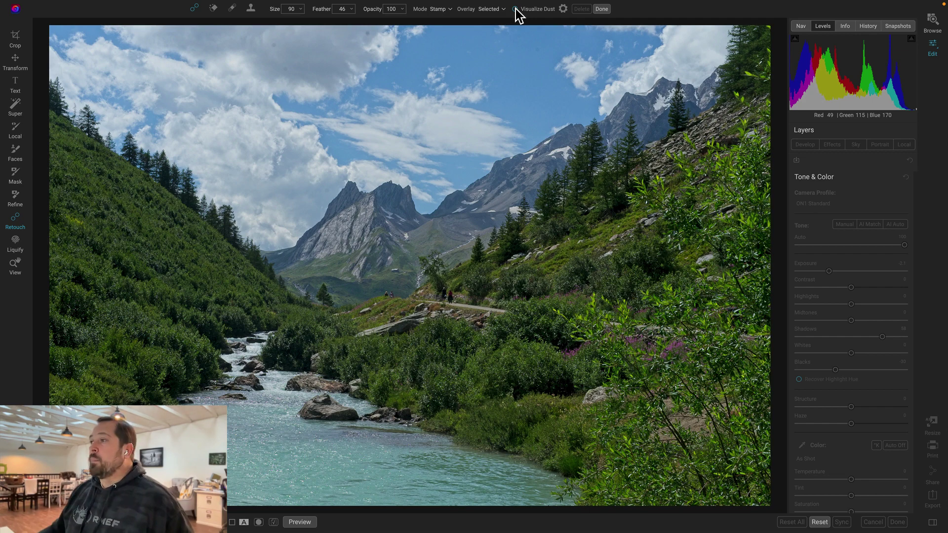
pyautogui.click(515, 9)
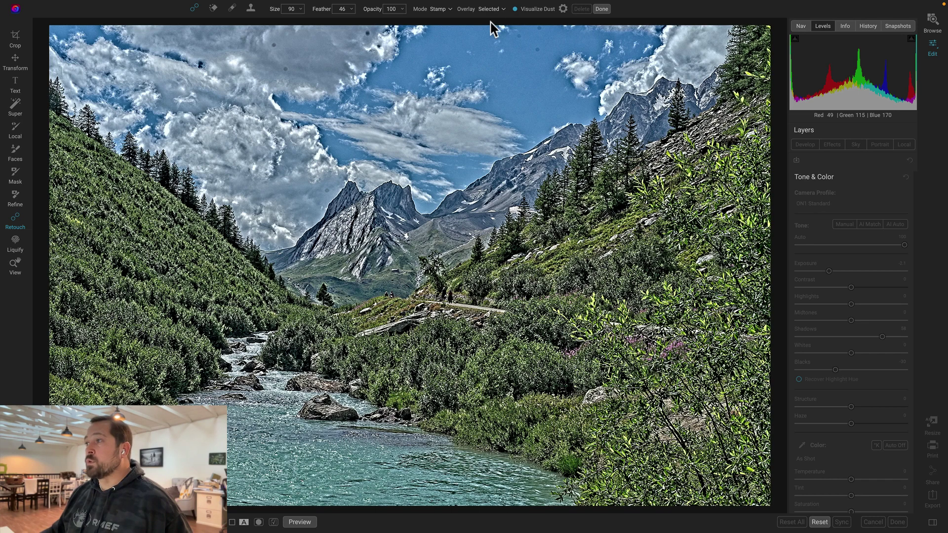
# Heal two sky dust specks, shifting one heal source to clean sky, and finish retouching
pyautogui.click(537, 50)
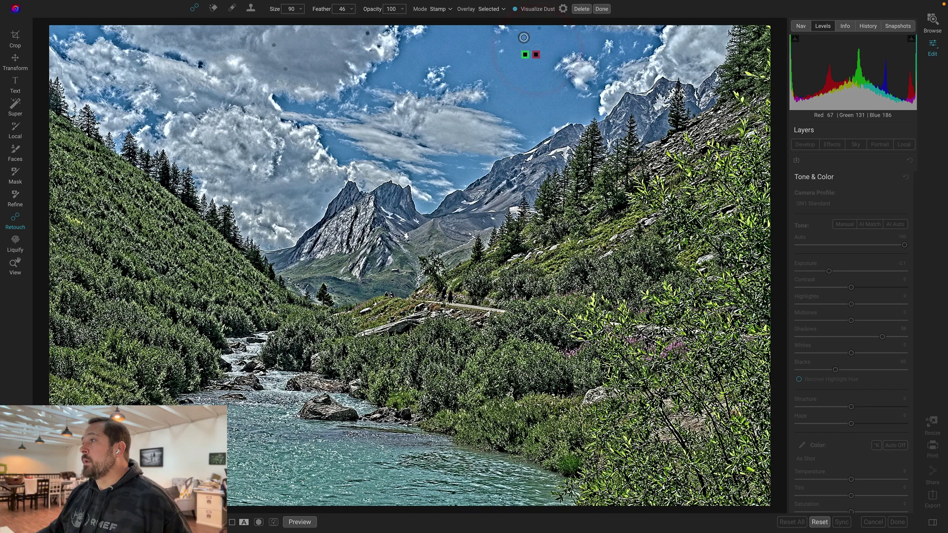
pyautogui.click(368, 33)
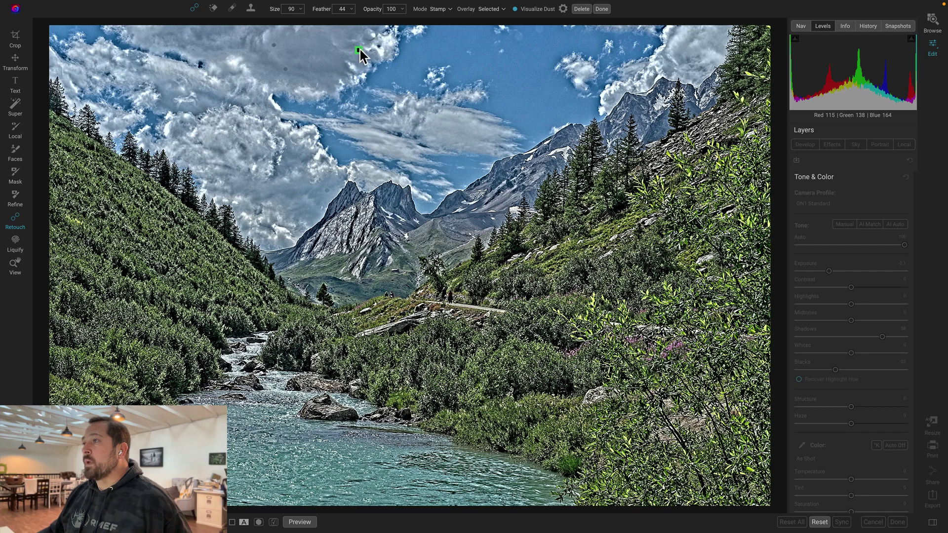
pyautogui.moveTo(356, 41)
pyautogui.mouseDown()
pyautogui.moveTo(381, 36)
pyautogui.moveTo(349, 33)
pyautogui.moveTo(356, 42)
pyautogui.mouseUp()
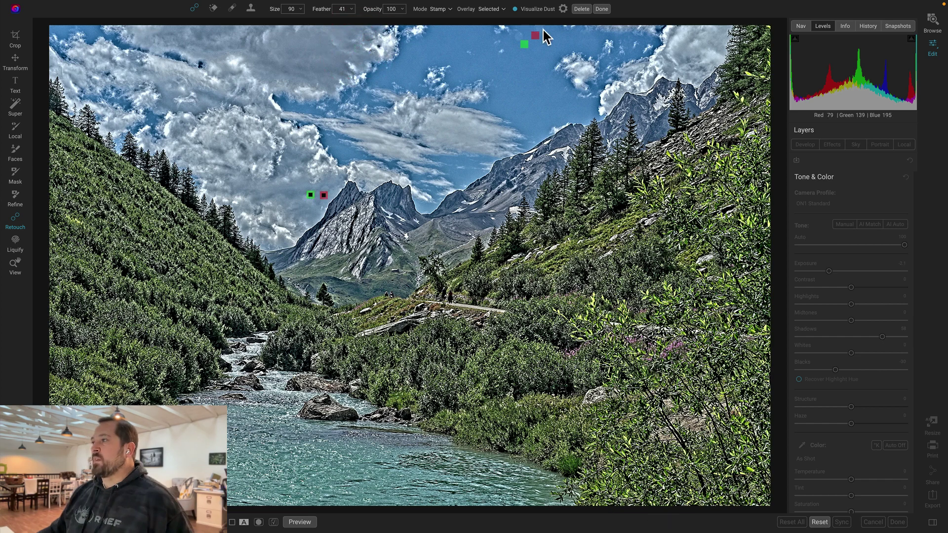
pyautogui.click(516, 9)
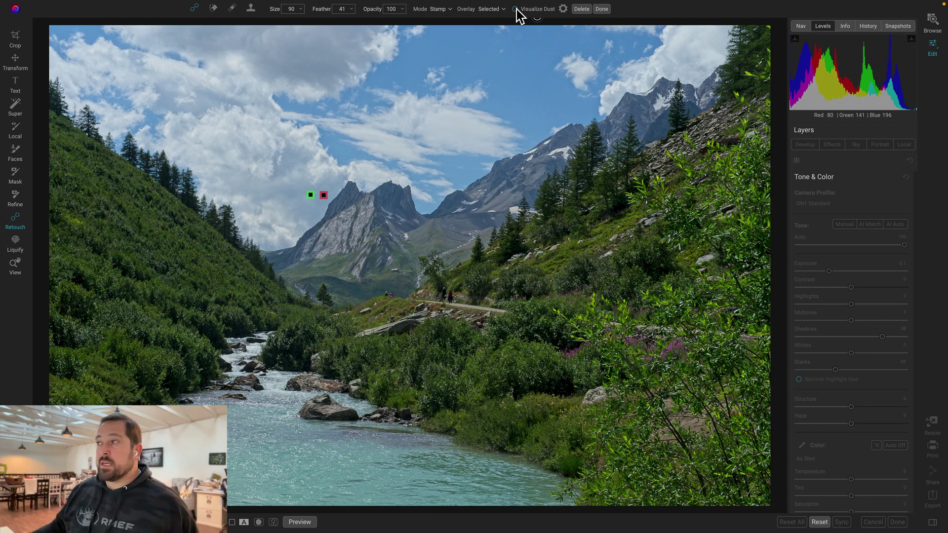
pyautogui.click(601, 11)
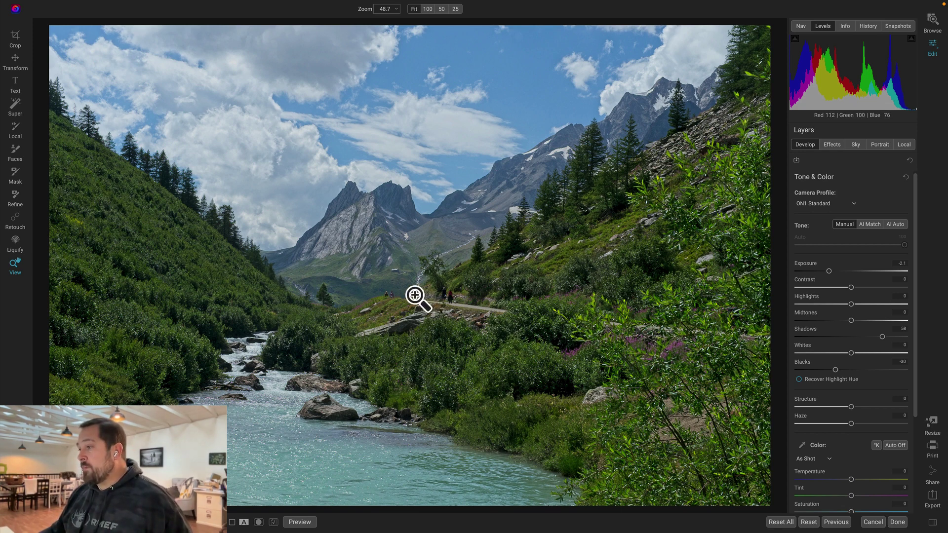
# Erase the trail and hikers from the hillside with an enlarged Perfect Eraser brush
pyautogui.click(20, 220)
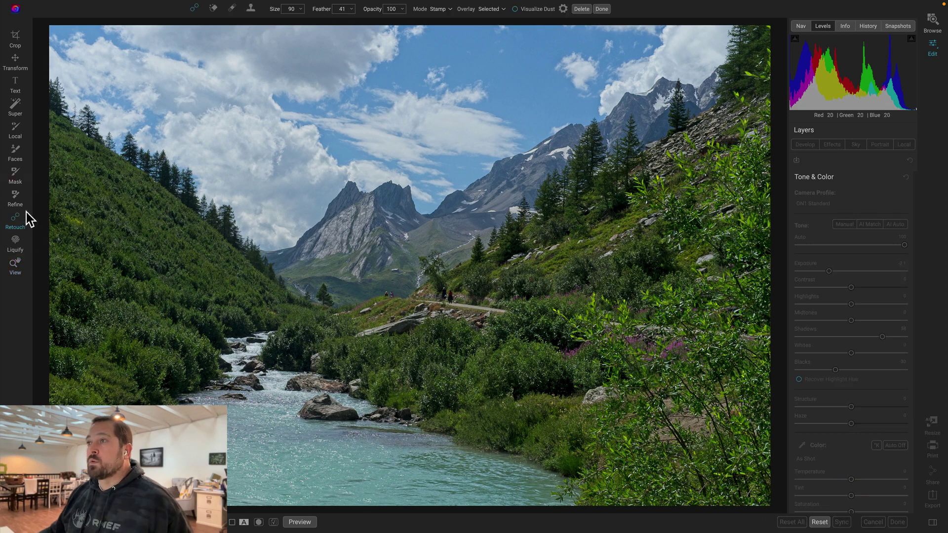
pyautogui.click(214, 8)
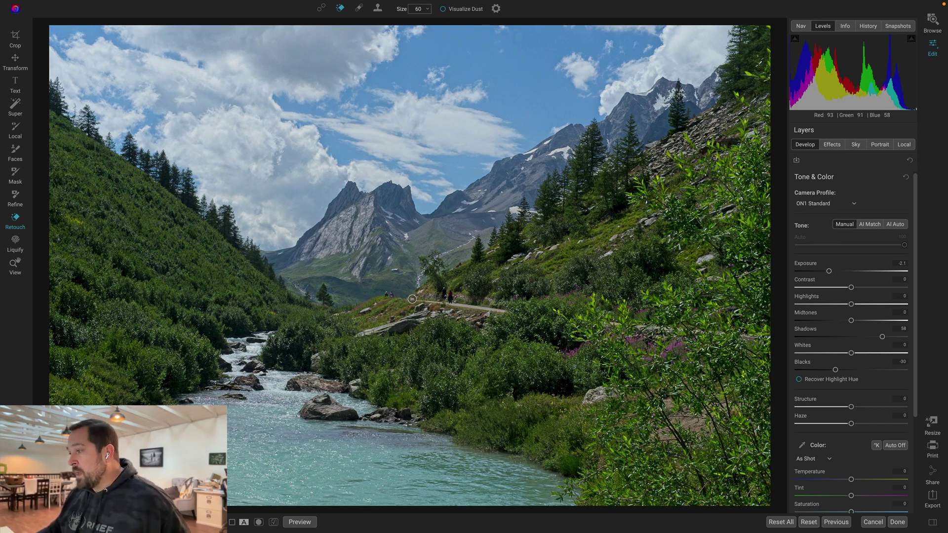
pyautogui.press(']')
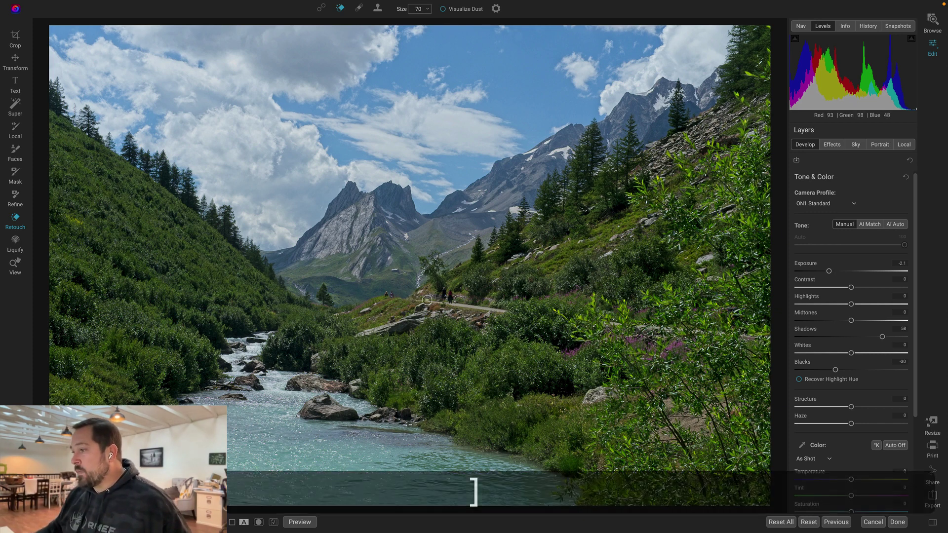
pyautogui.moveTo(413, 300)
pyautogui.mouseDown()
pyautogui.moveTo(446, 301)
pyautogui.moveTo(445, 290)
pyautogui.moveTo(446, 305)
pyautogui.moveTo(508, 310)
pyautogui.moveTo(470, 306)
pyautogui.moveTo(510, 312)
pyautogui.mouseUp()
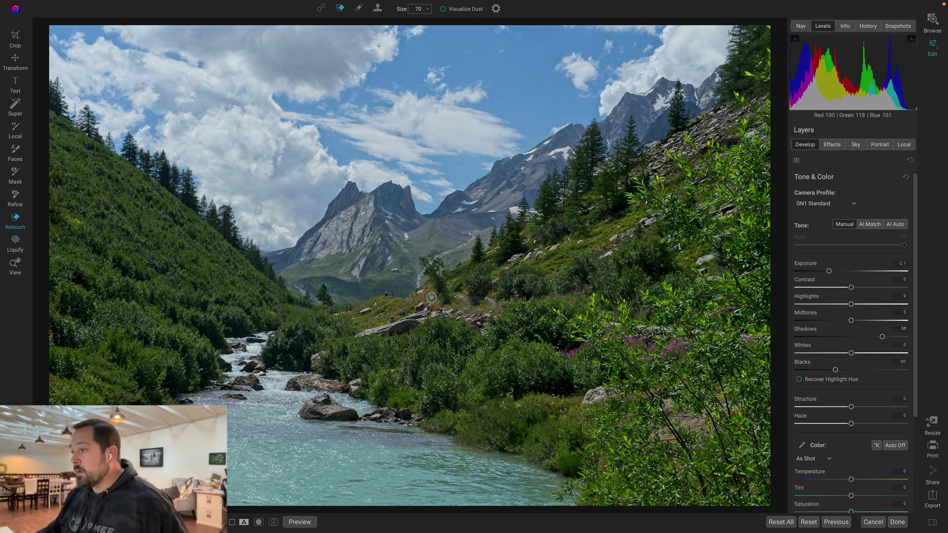
pyautogui.moveTo(431, 298)
pyautogui.mouseDown()
pyautogui.moveTo(386, 295)
pyautogui.moveTo(396, 303)
pyautogui.mouseUp()
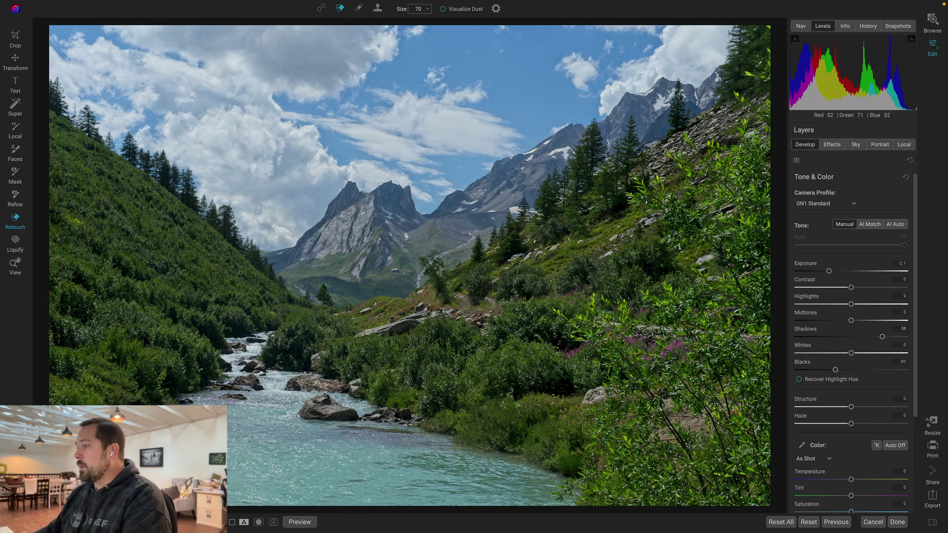
pyautogui.moveTo(599, 322); pyautogui.dragTo(765, 337)
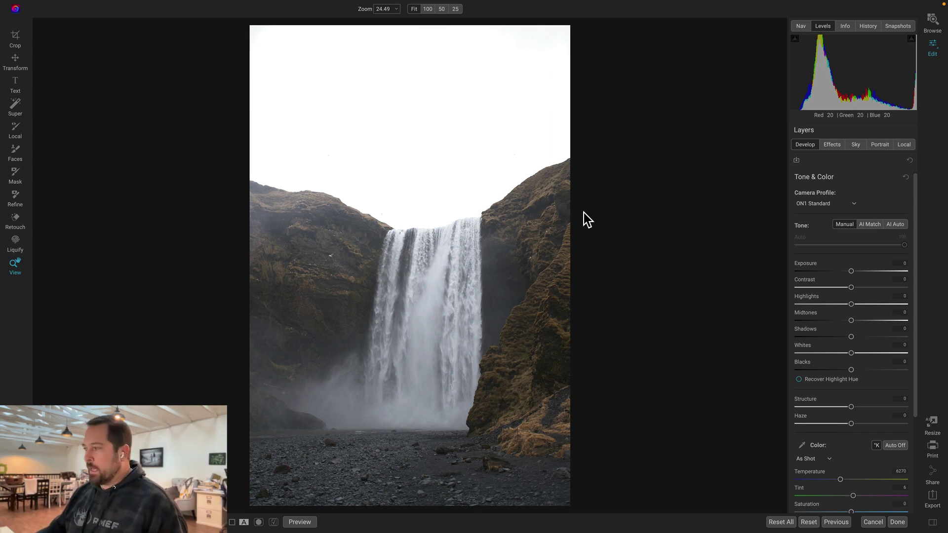
pyautogui.moveTo(850, 271); pyautogui.dragTo(815, 272)
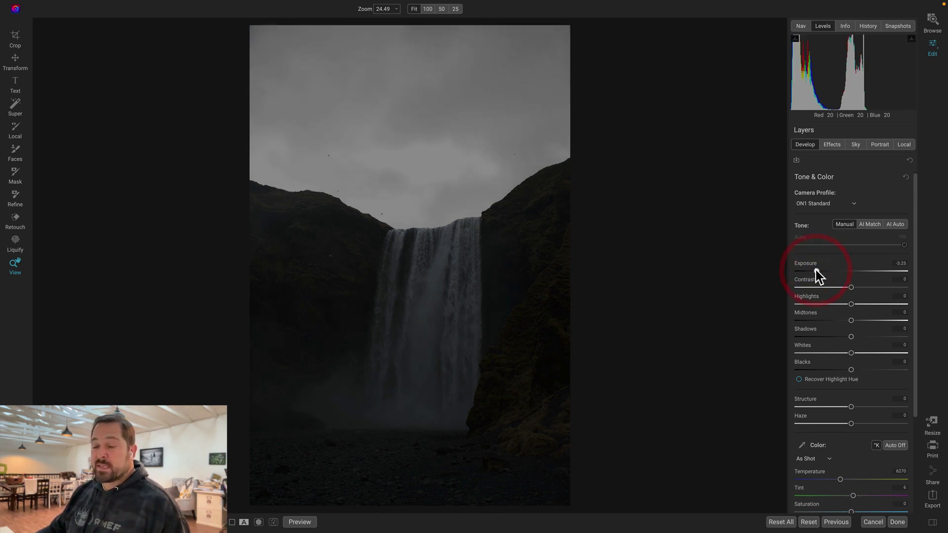
pyautogui.doubleClick(807, 265)
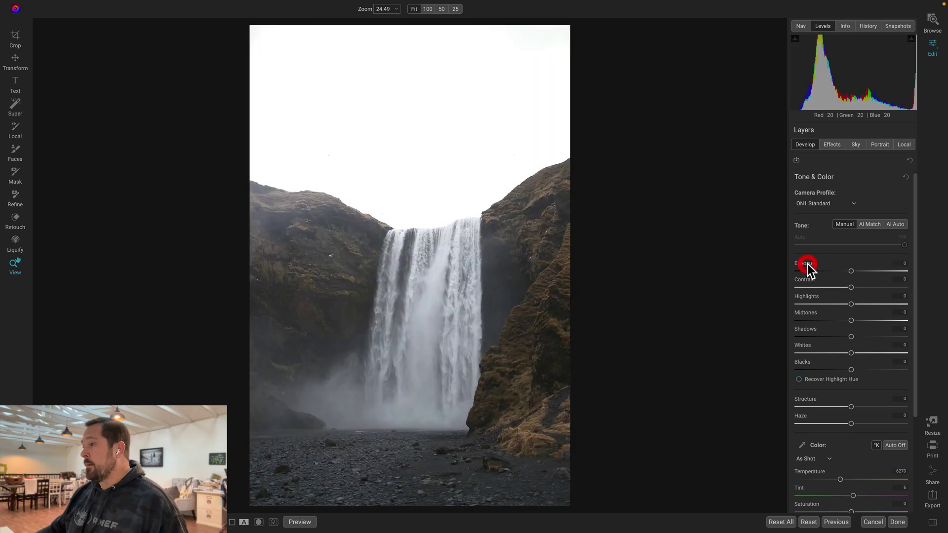
# Replace the blank sky with Sky_04 from the OcuDrone Seriously Stormy category
pyautogui.click(855, 145)
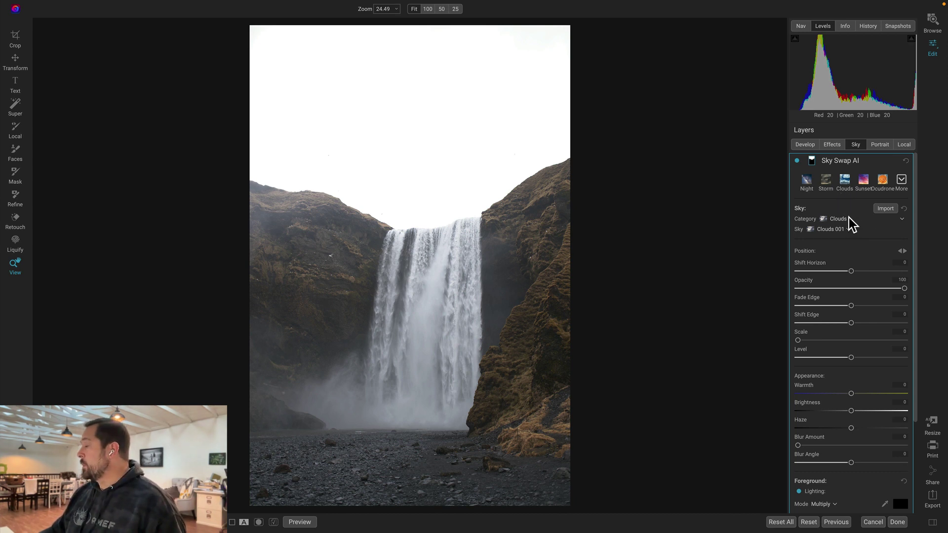
pyautogui.click(847, 219)
pyautogui.scroll(-4, 860, 332)
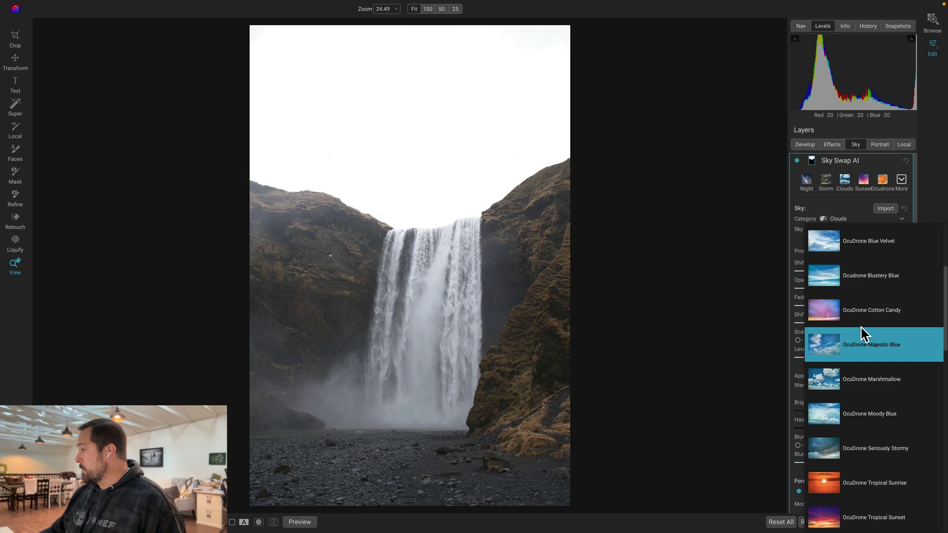
pyautogui.click(871, 452)
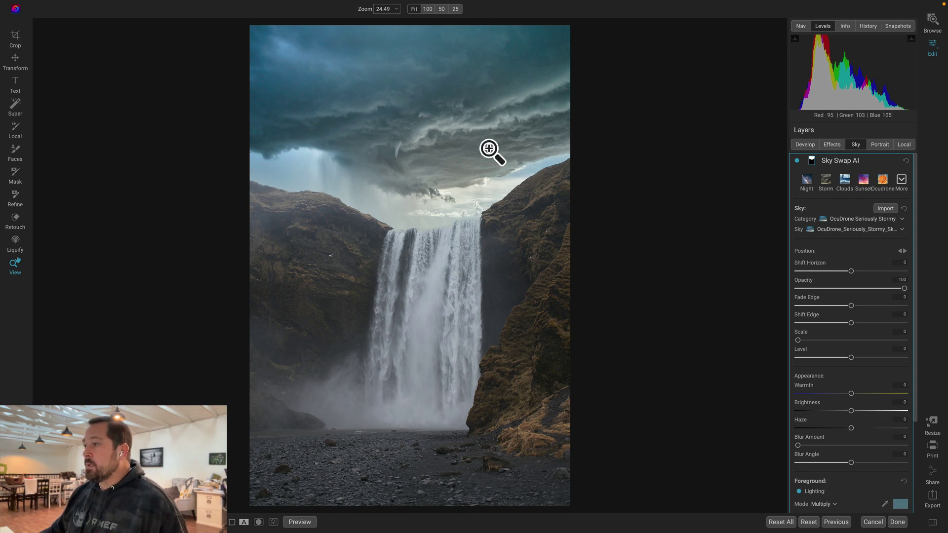
pyautogui.click(848, 229)
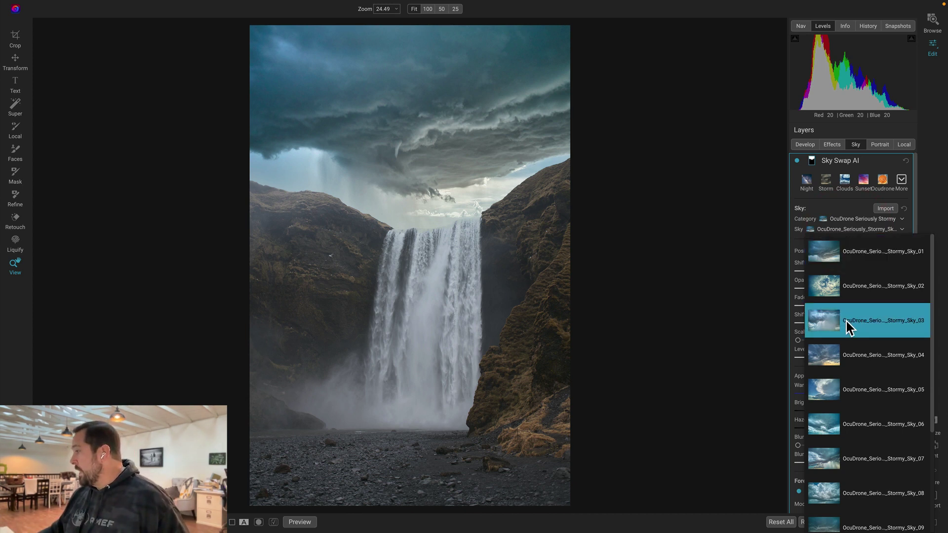
pyautogui.click(850, 355)
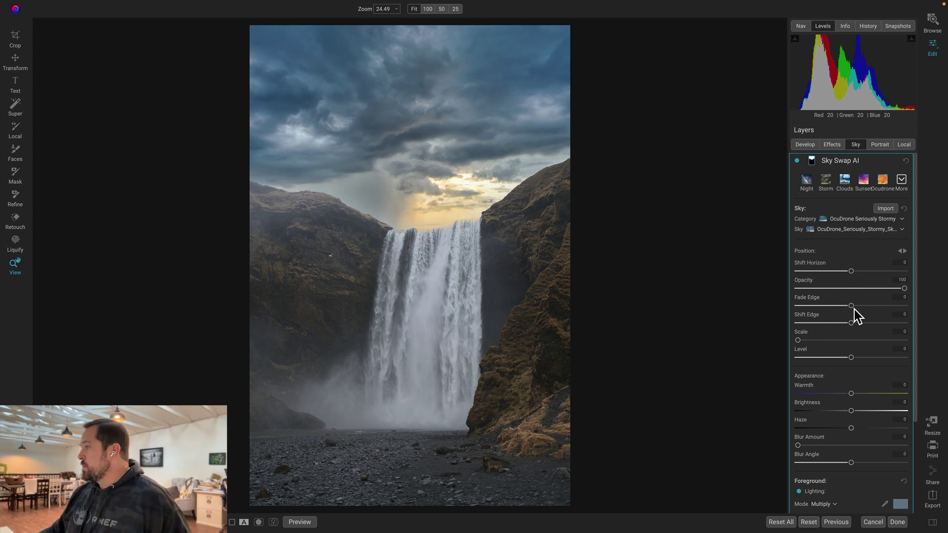
# Raise the edge blending so the stormy sky meets the cliffs softly, comparing with the original
pyautogui.moveTo(850, 305); pyautogui.dragTo(899, 305)
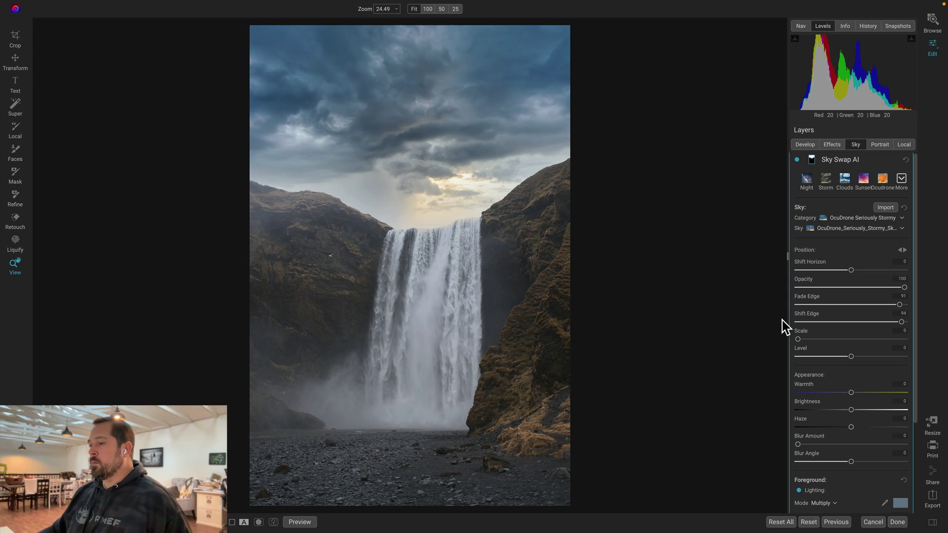
pyautogui.click(308, 522)
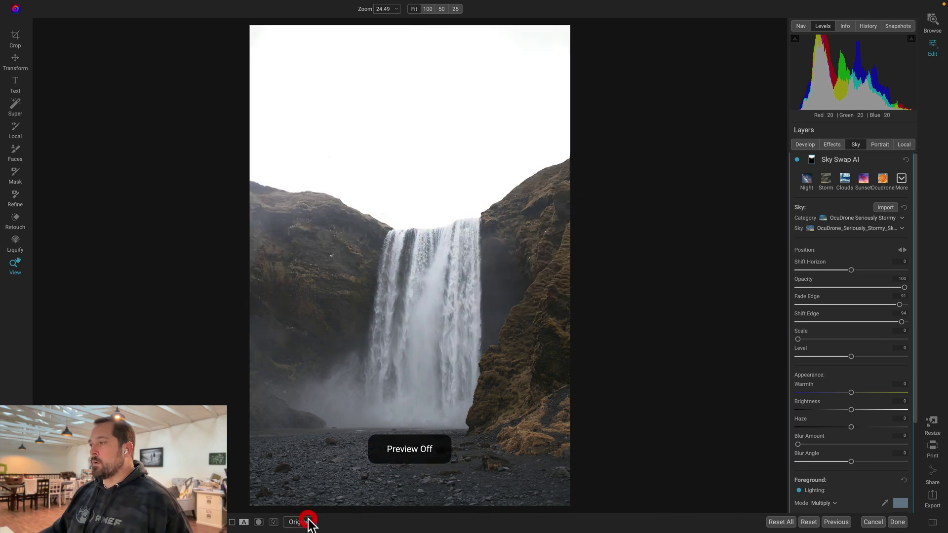
pyautogui.click(308, 522)
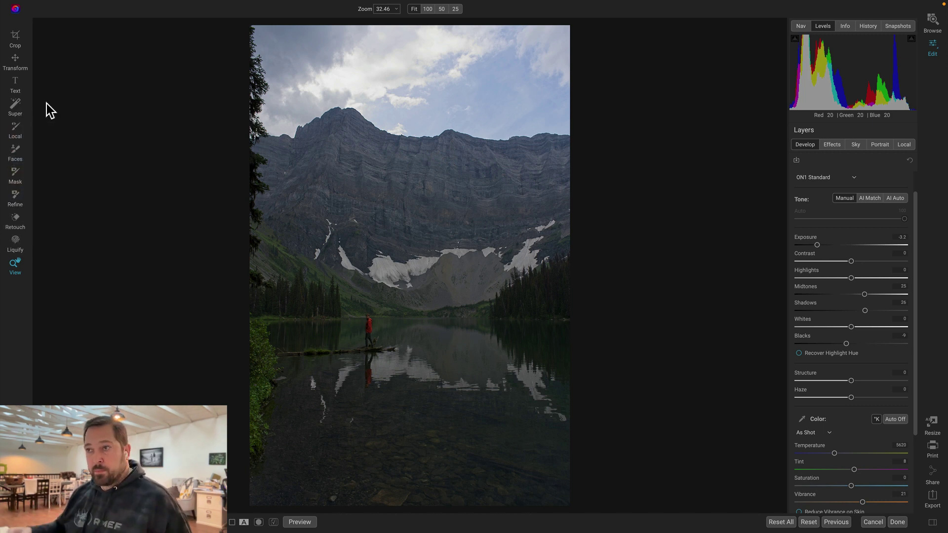
# Super Select the mountain face and apply Dynamic Contrast to it
pyautogui.click(15, 105)
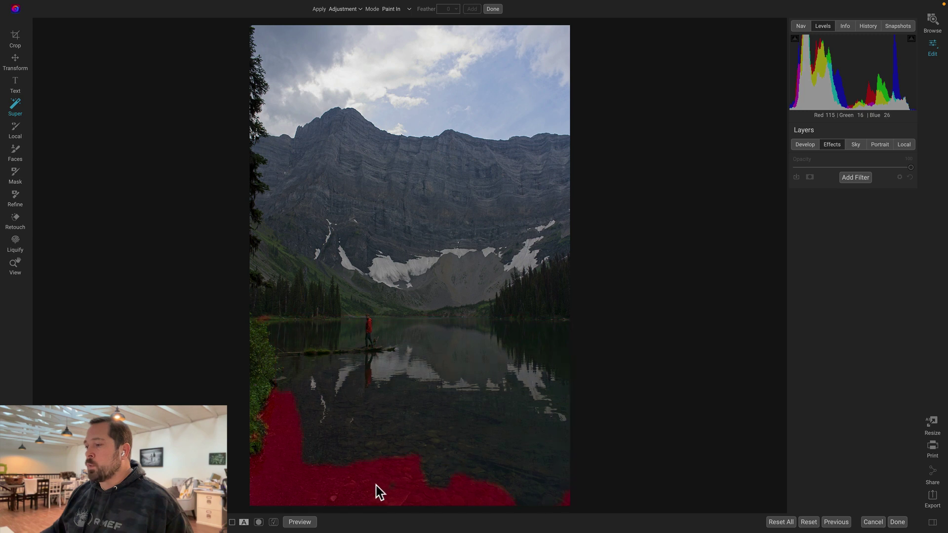
pyautogui.click(405, 238)
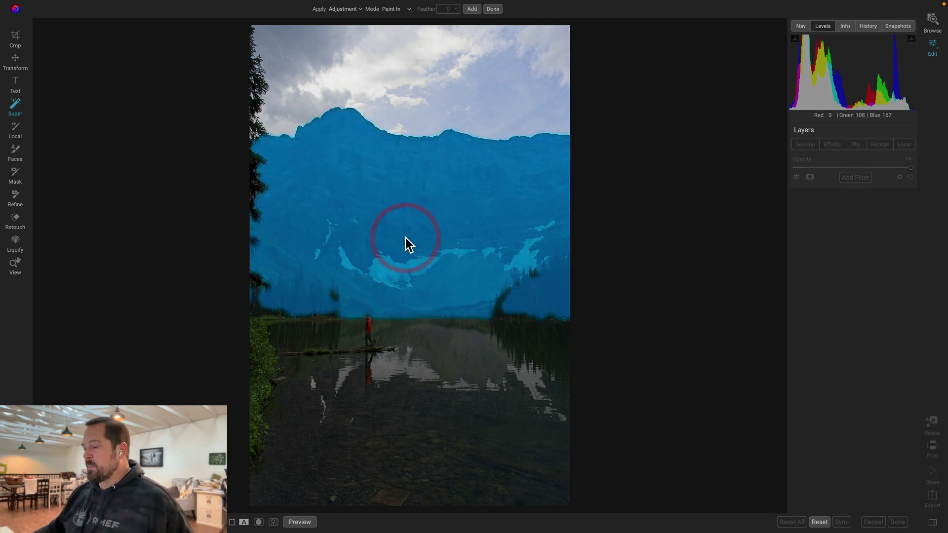
pyautogui.click(405, 238)
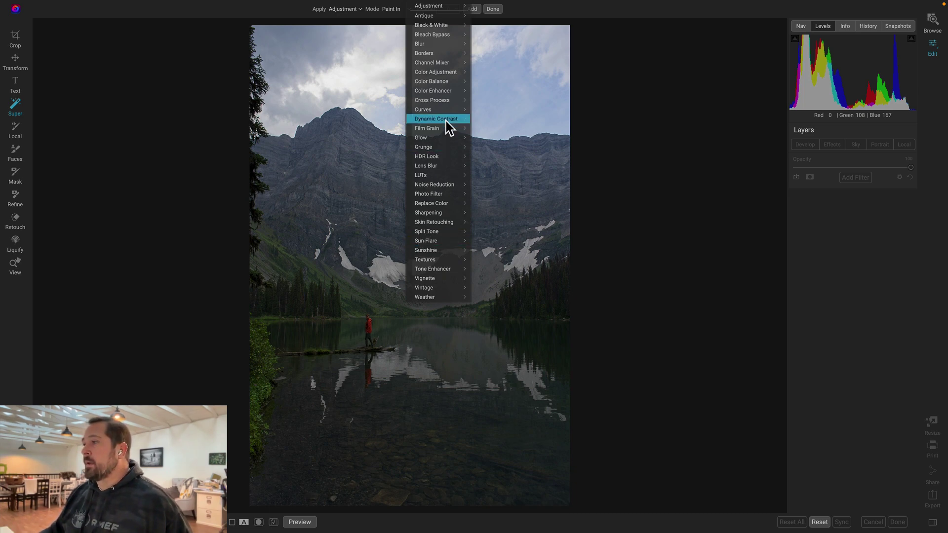
pyautogui.moveTo(446, 121)
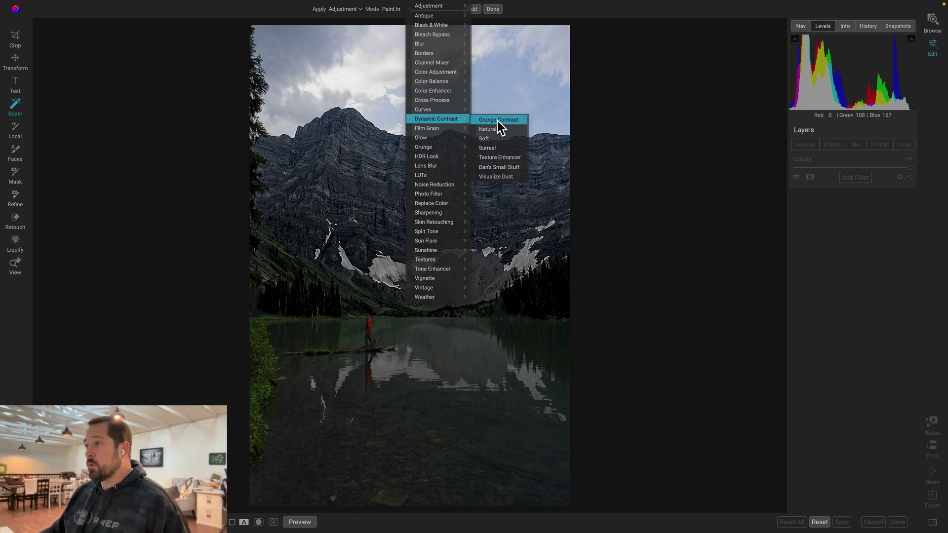
pyautogui.click(497, 121)
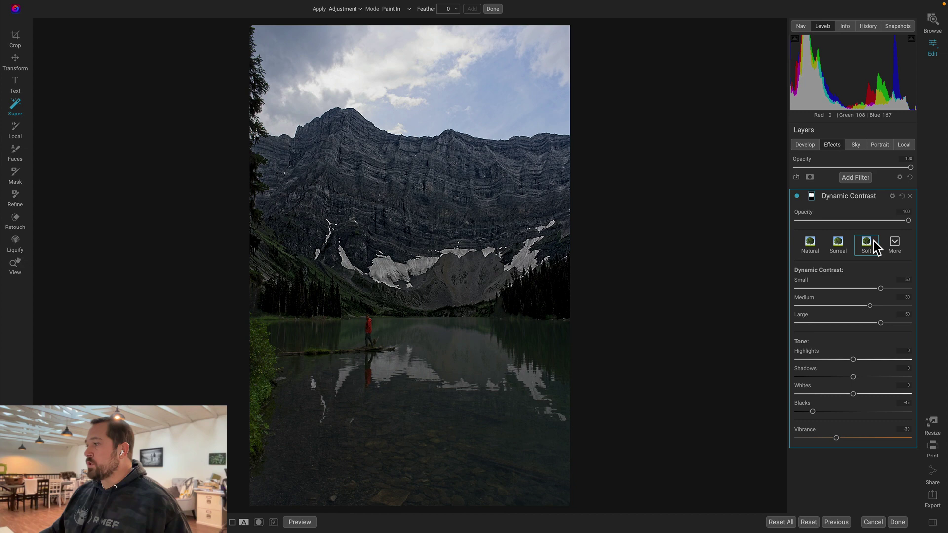
# Toggle Dynamic Contrast off and on to compare, leaving it enabled
pyautogui.click(797, 197)
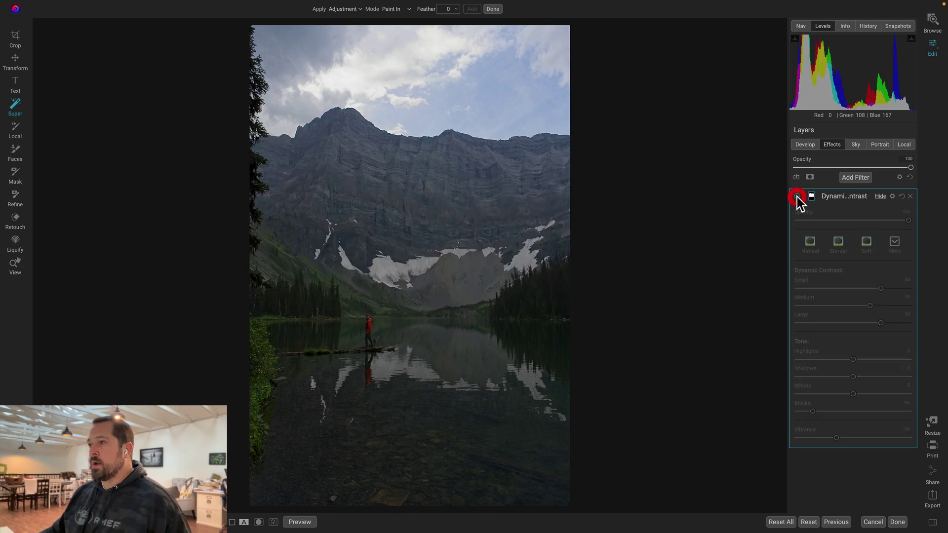
pyautogui.click(797, 196)
pyautogui.click(797, 197)
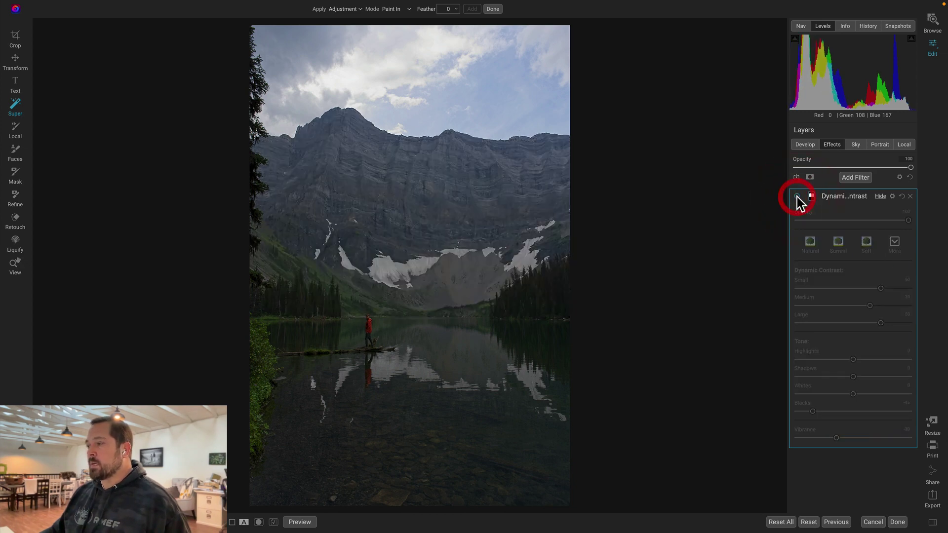
pyautogui.click(796, 196)
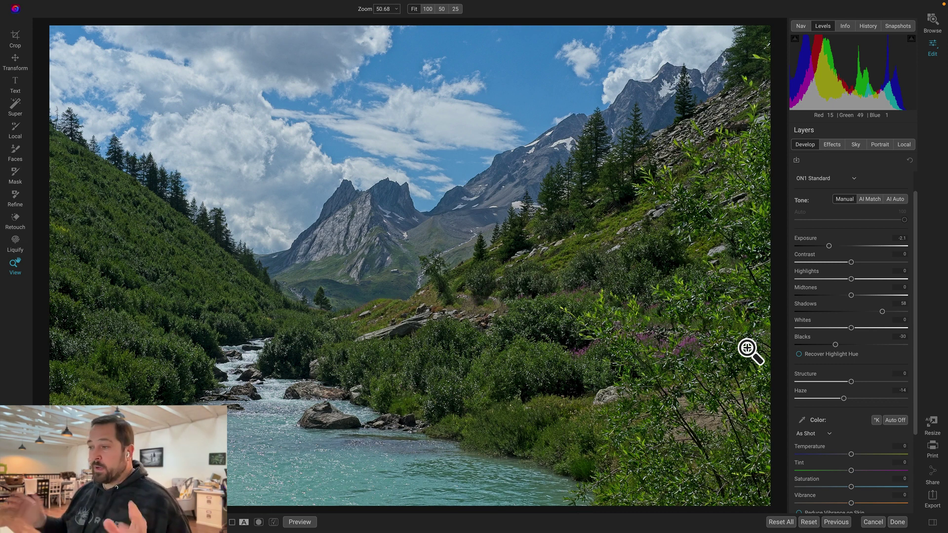
# Add a Lens Blur filter from the Effects tab to the whole valley photo
pyautogui.click(834, 145)
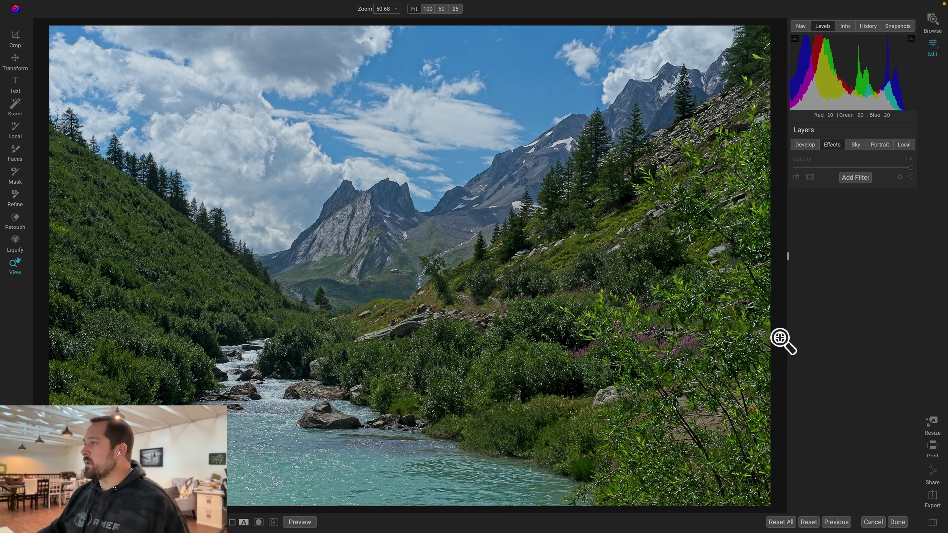
pyautogui.click(860, 179)
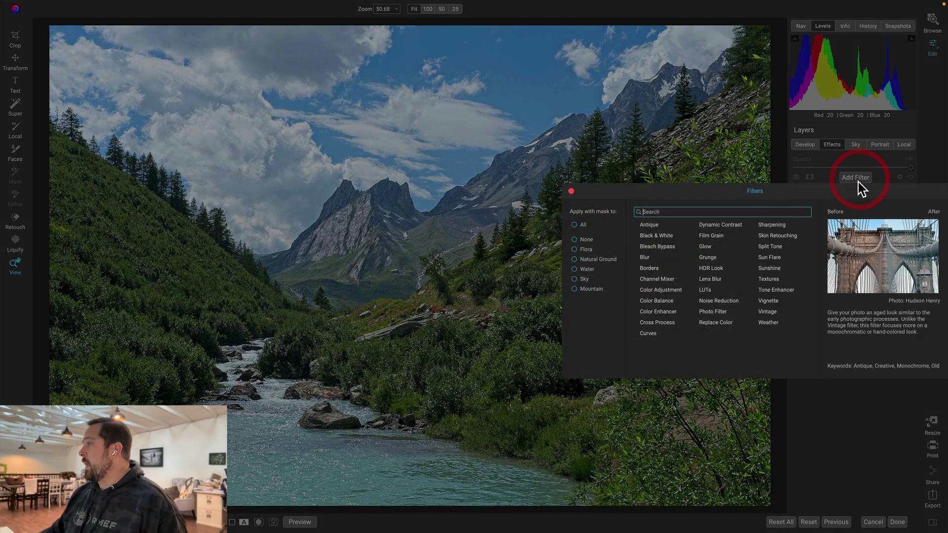
pyautogui.click(714, 280)
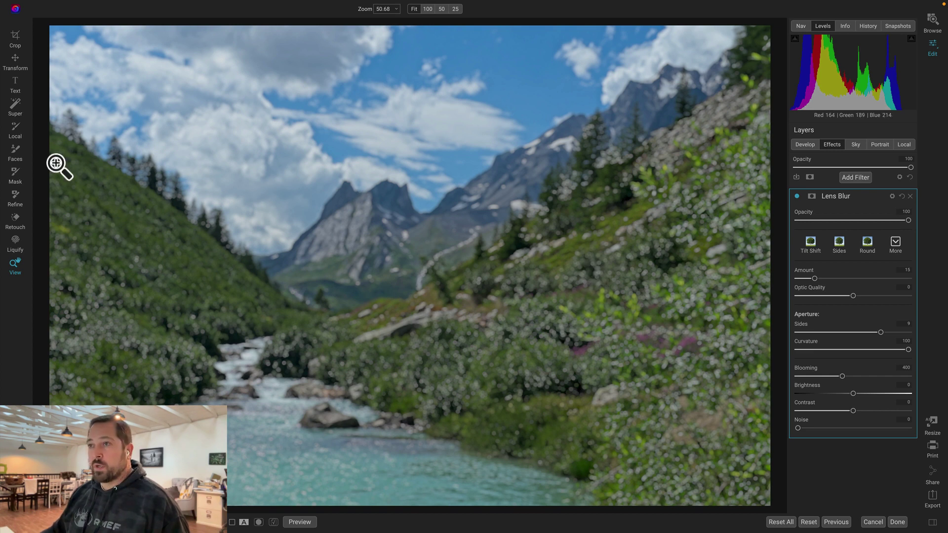
# Mask the lens blur with a Center-shaped gradient ellipse placed on the photo
pyautogui.press('b')
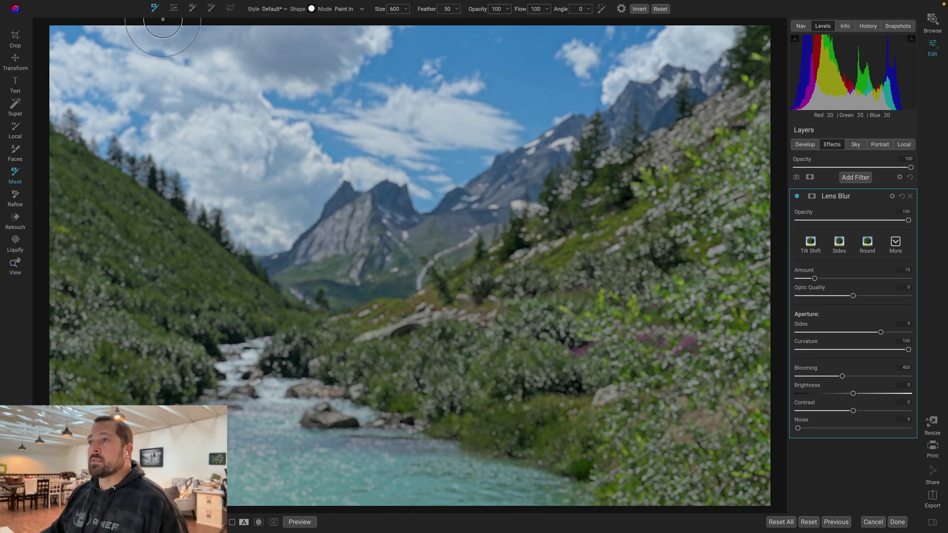
pyautogui.click(174, 9)
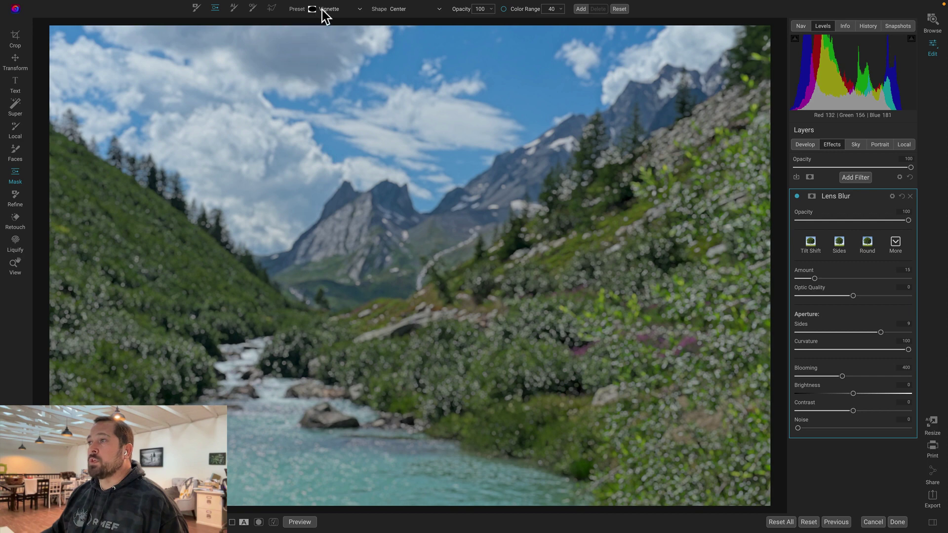
pyautogui.click(398, 9)
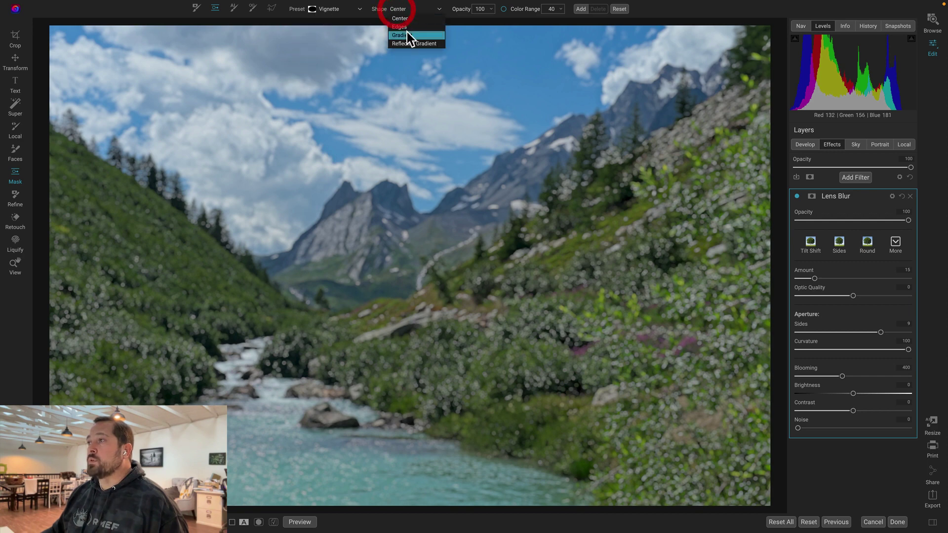
pyautogui.click(404, 18)
pyautogui.click(366, 285)
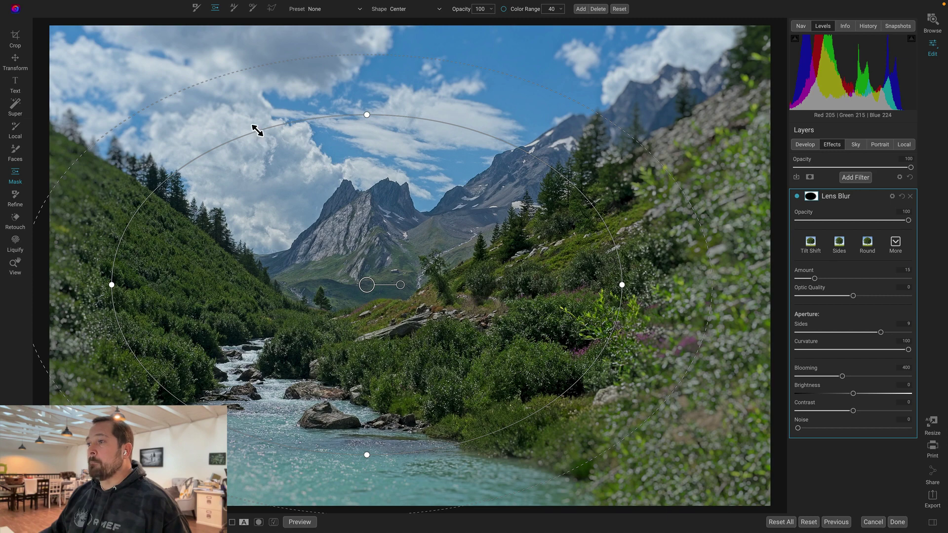
# Resize and reposition the mask ellipse to cover the mountains and river
pyautogui.moveTo(256, 129); pyautogui.dragTo(159, 46)
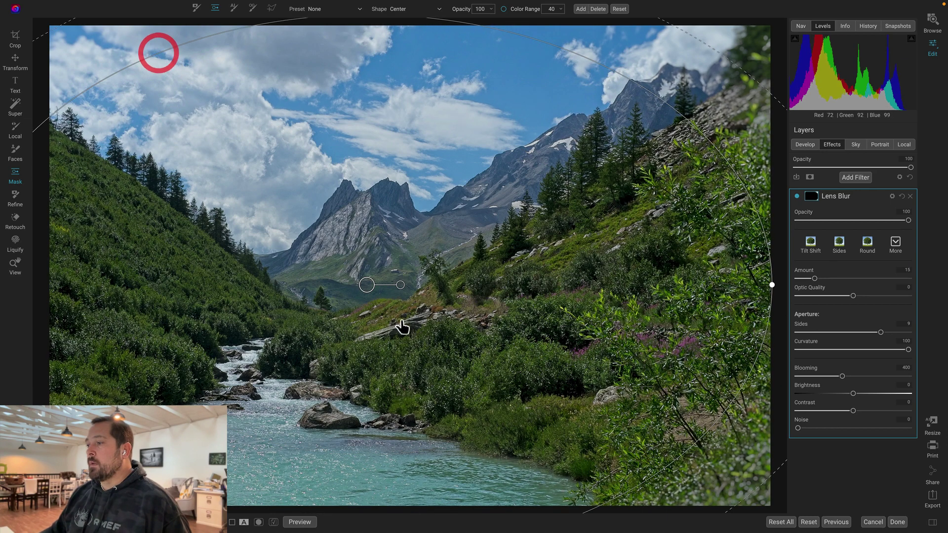
pyautogui.moveTo(400, 365); pyautogui.dragTo(344, 262)
pyautogui.moveTo(649, 427); pyautogui.dragTo(735, 475)
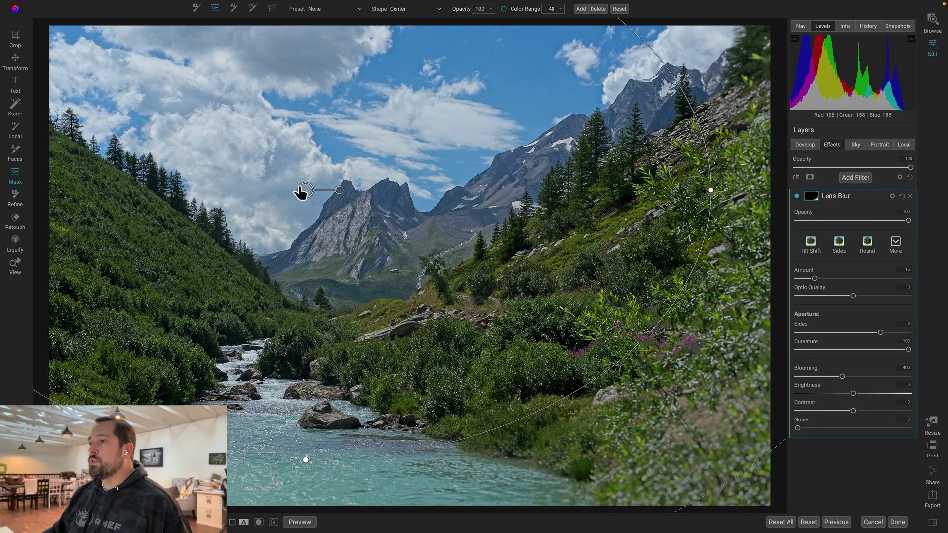
pyautogui.moveTo(275, 169); pyautogui.dragTo(301, 153)
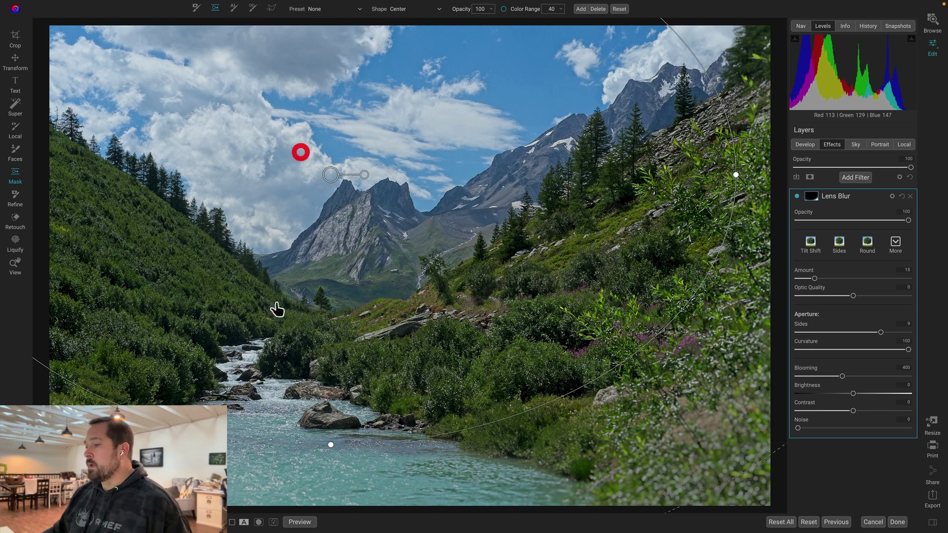
pyautogui.moveTo(331, 445); pyautogui.dragTo(331, 455)
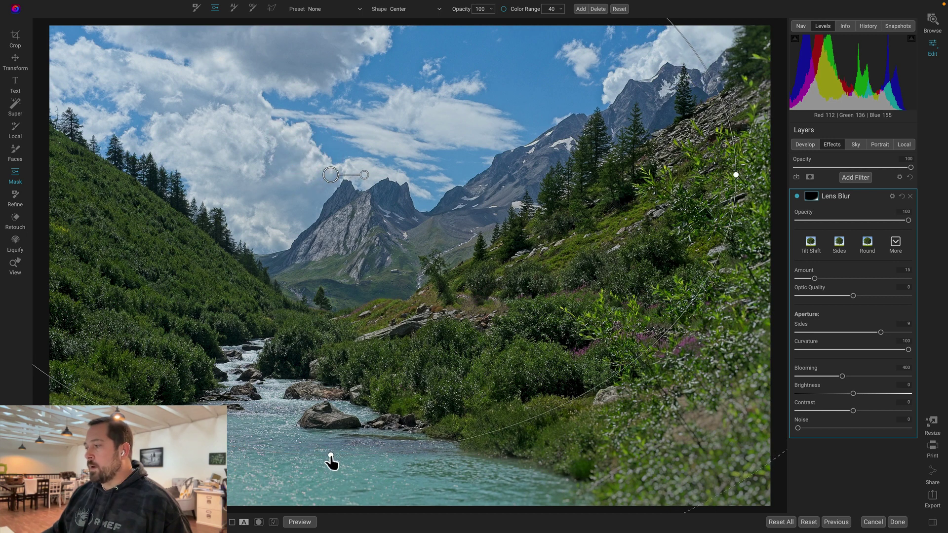
pyautogui.click(379, 339)
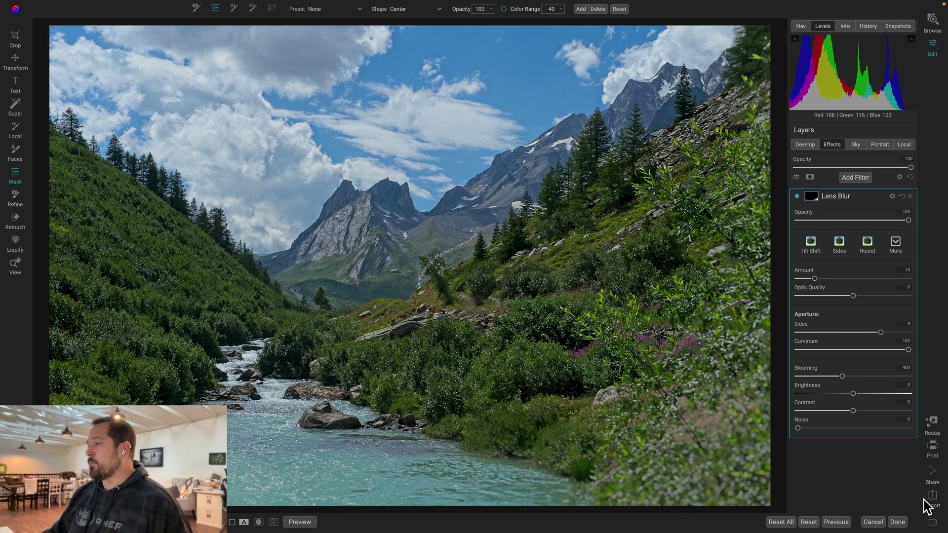
# Toggle the masked lens blur off and on to compare, then open the Filters browser
pyautogui.click(796, 196)
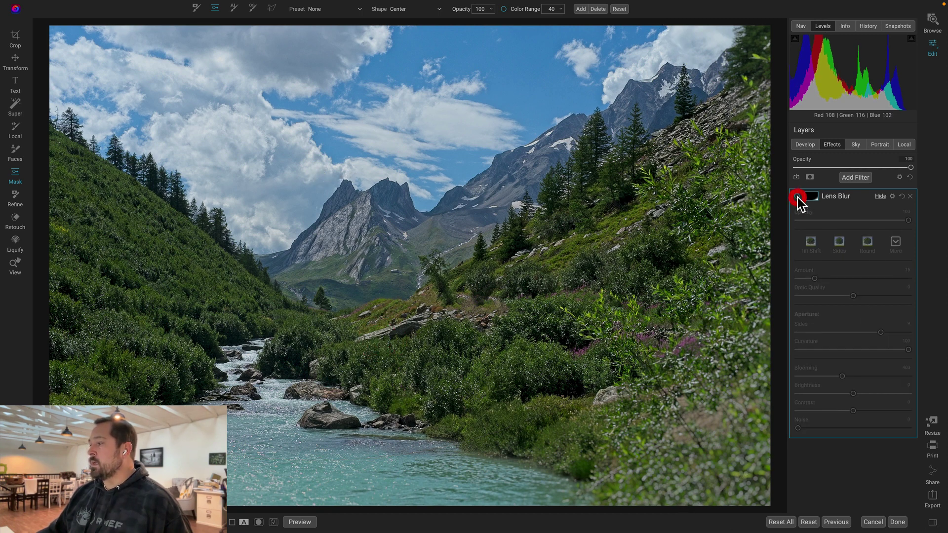
pyautogui.click(797, 197)
pyautogui.click(797, 197)
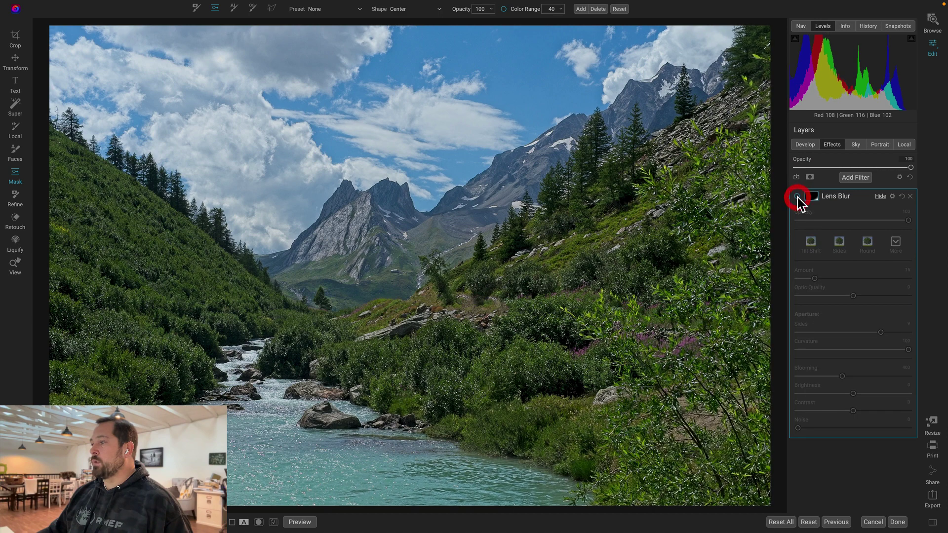
pyautogui.click(798, 197)
pyautogui.click(797, 197)
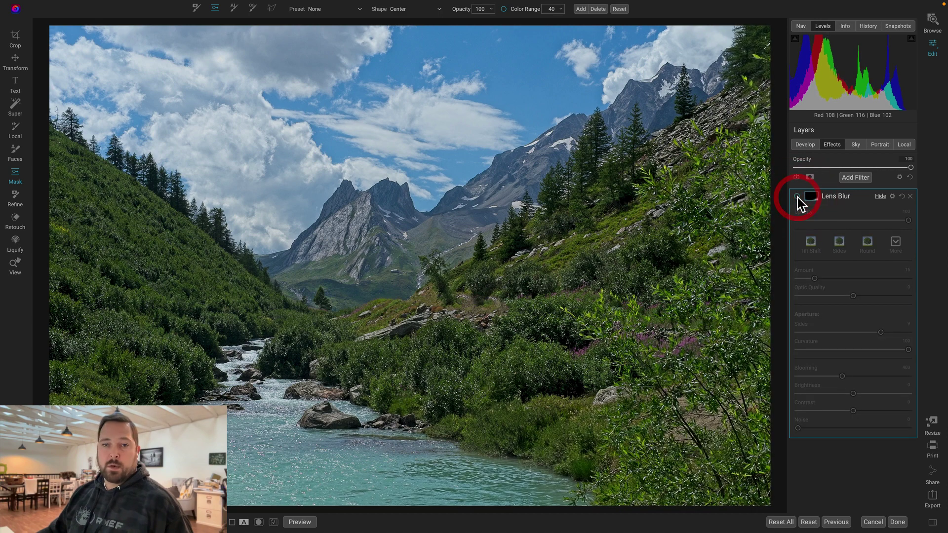
pyautogui.click(797, 197)
pyautogui.click(797, 197)
pyautogui.click(797, 197)
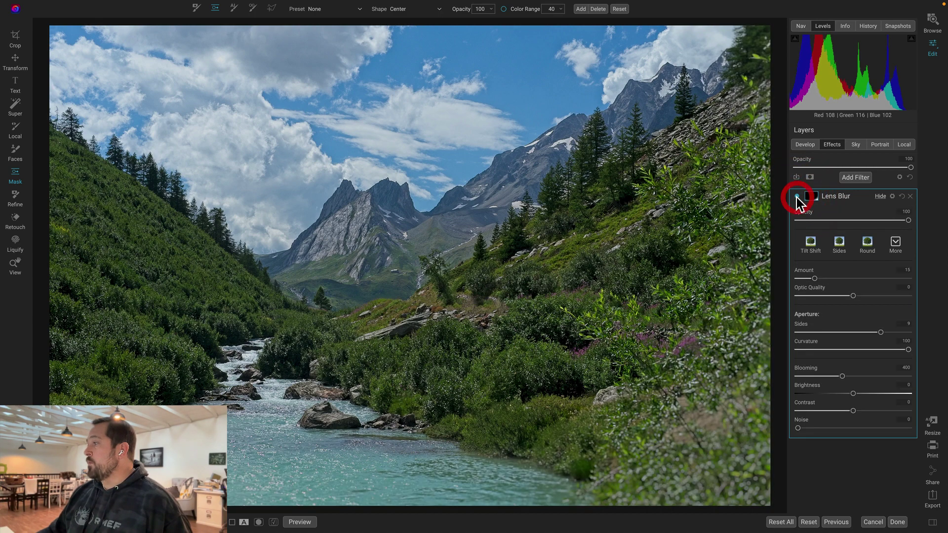
pyautogui.click(855, 177)
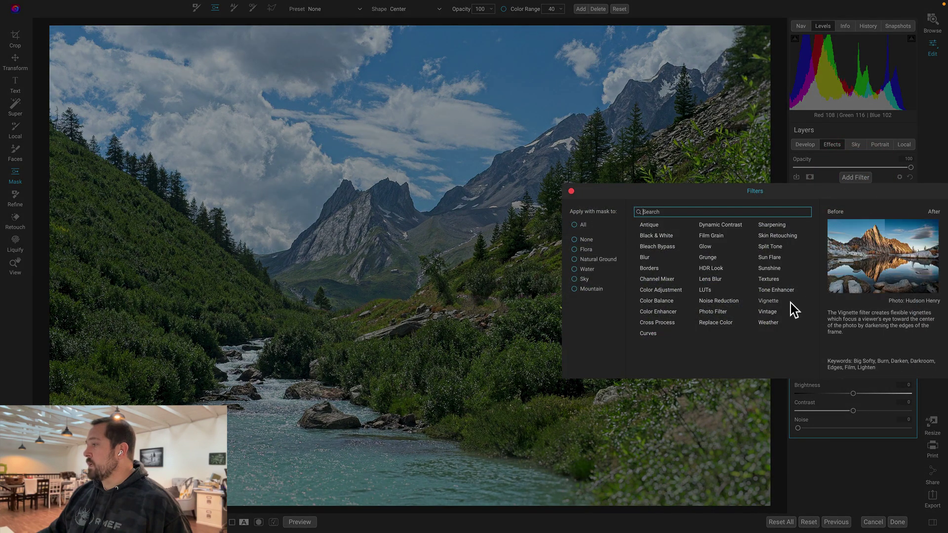
# Add a Strong vignette centred lower near the stream rocks, toggling it to compare
pyautogui.click(775, 300)
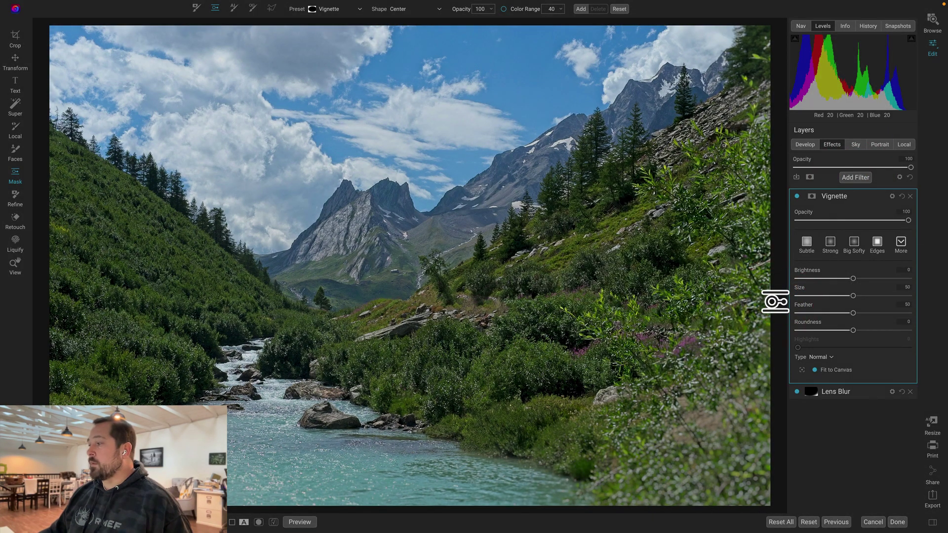
pyautogui.click(831, 244)
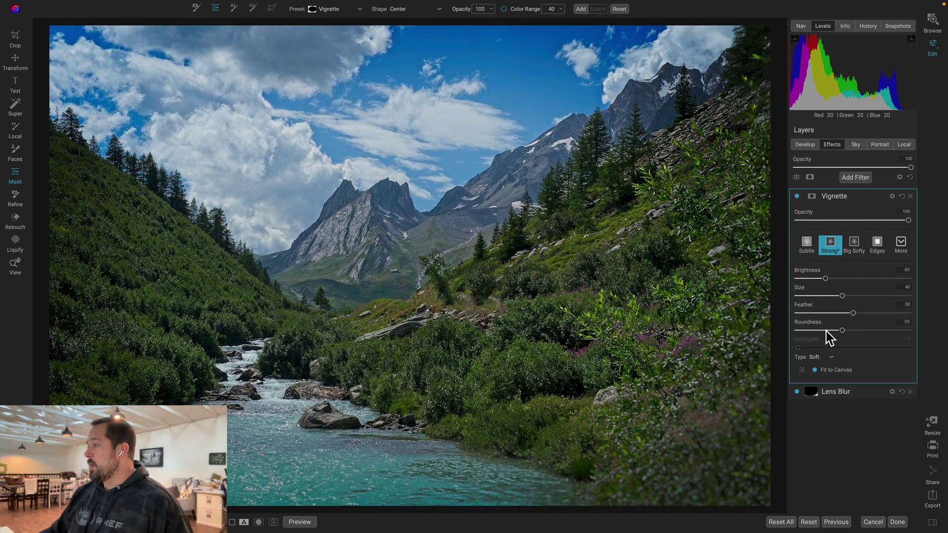
pyautogui.click(802, 370)
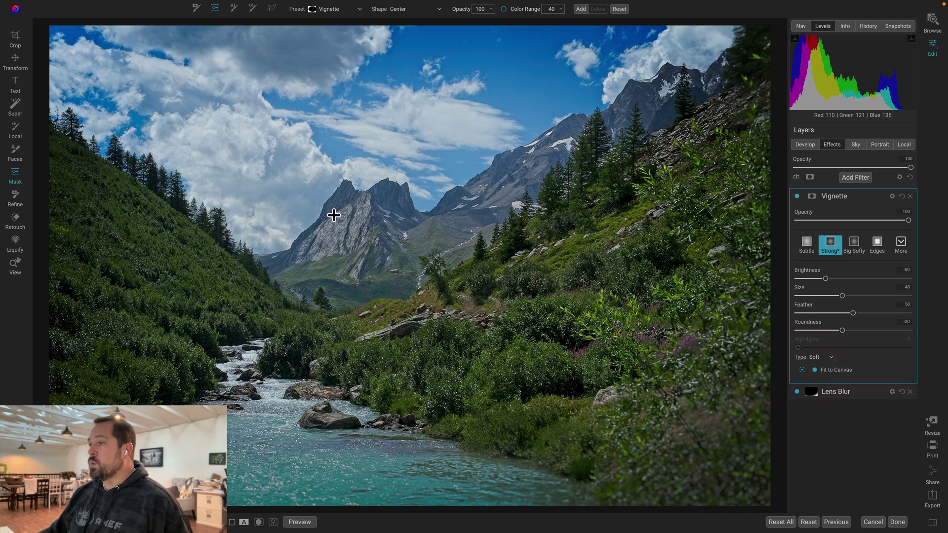
pyautogui.moveTo(364, 241); pyautogui.dragTo(366, 209)
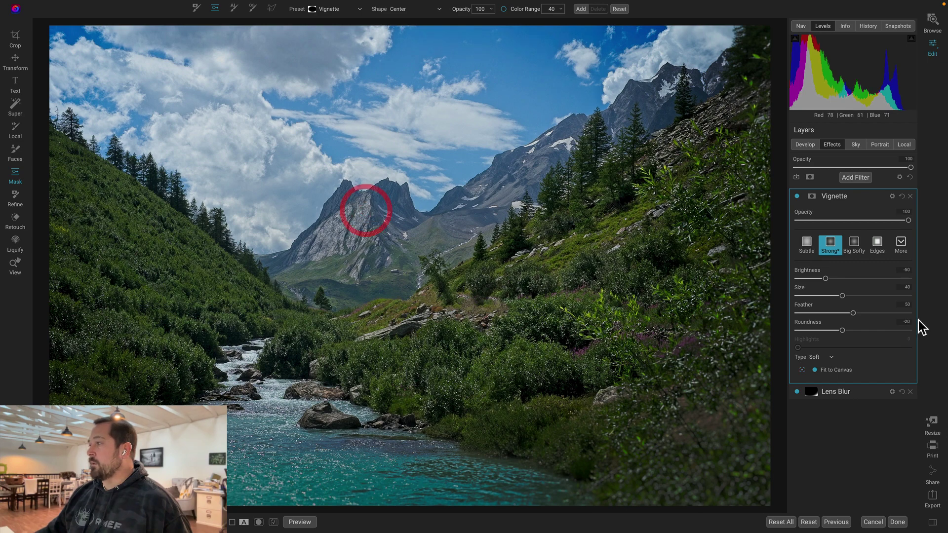
pyautogui.click(797, 197)
pyautogui.click(797, 197)
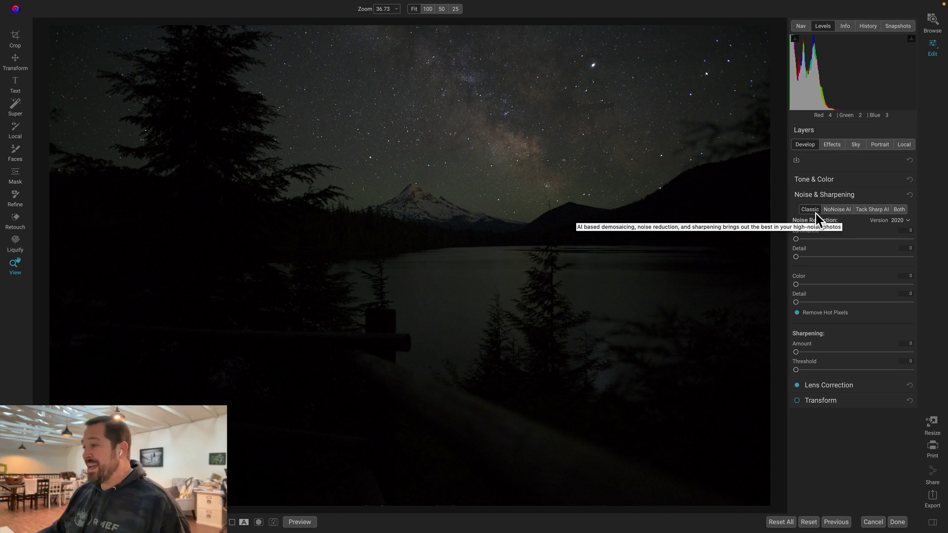
# View the starry sky at 100% with its camera details, raise Luminance to 6, and switch to NoNoise AI
pyautogui.click(466, 135)
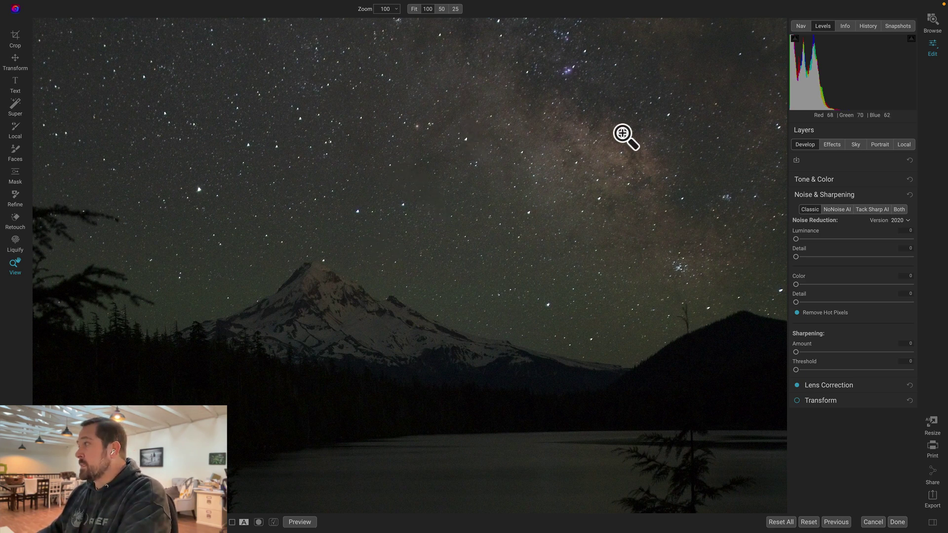
pyautogui.click(847, 26)
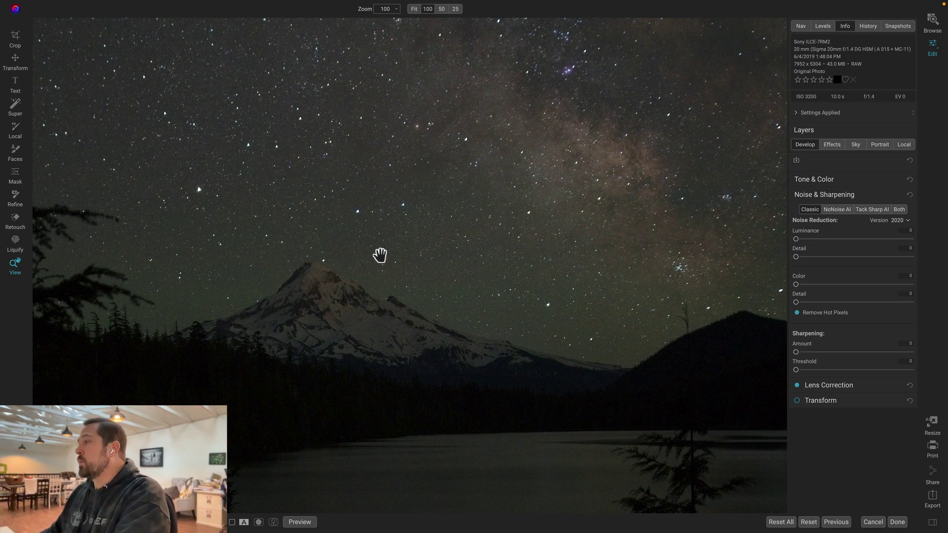
pyautogui.moveTo(796, 238); pyautogui.dragTo(762, 237)
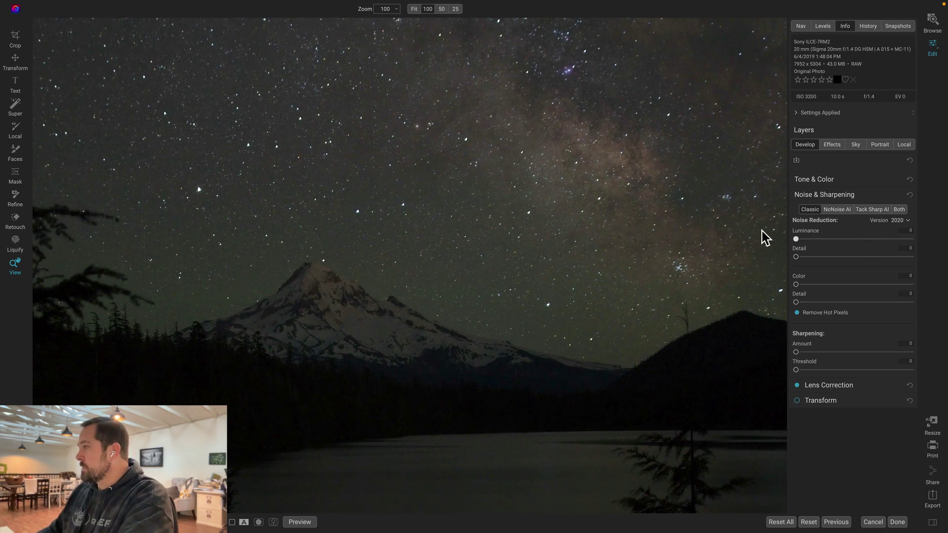
pyautogui.click(843, 209)
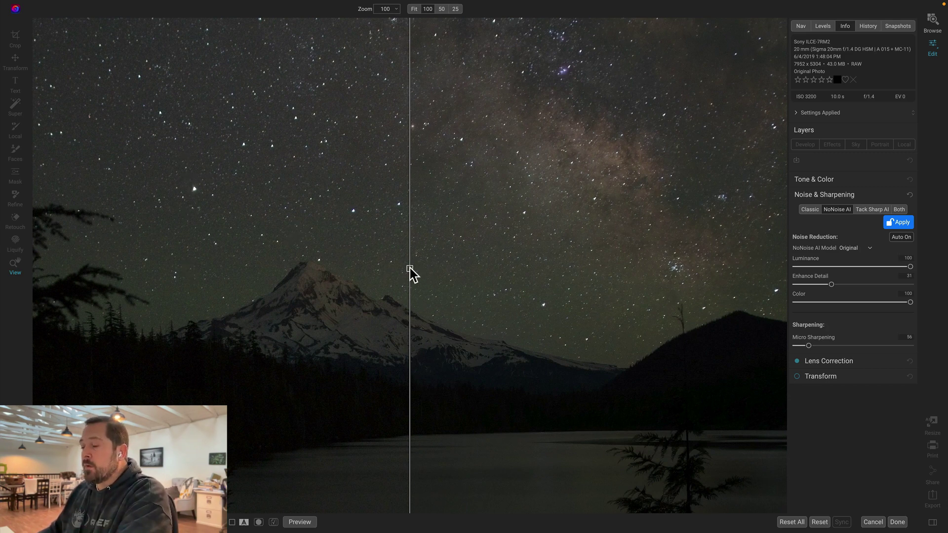
# Drag the before/after split across the sky and mountain to compare the denoised and original image
pyautogui.moveTo(410, 268); pyautogui.dragTo(758, 275)
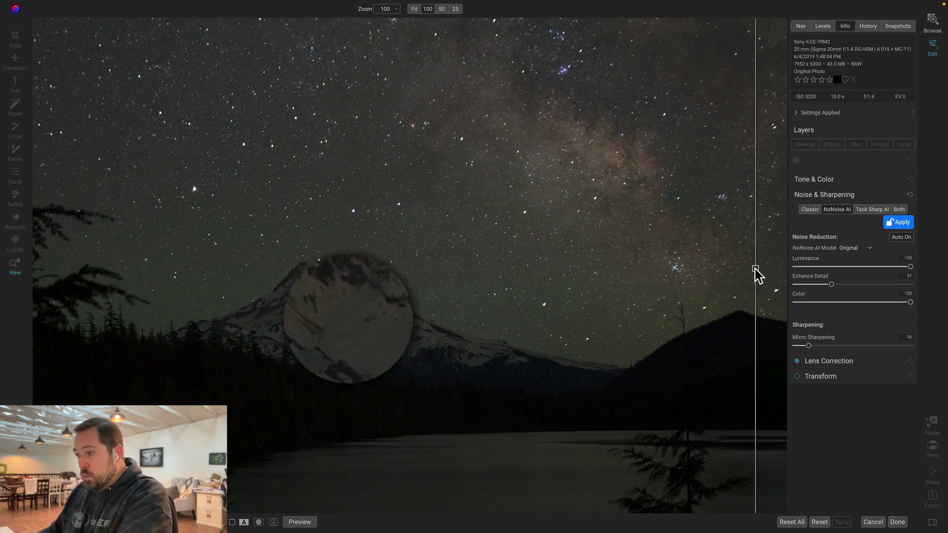
pyautogui.moveTo(755, 268); pyautogui.dragTo(215, 245)
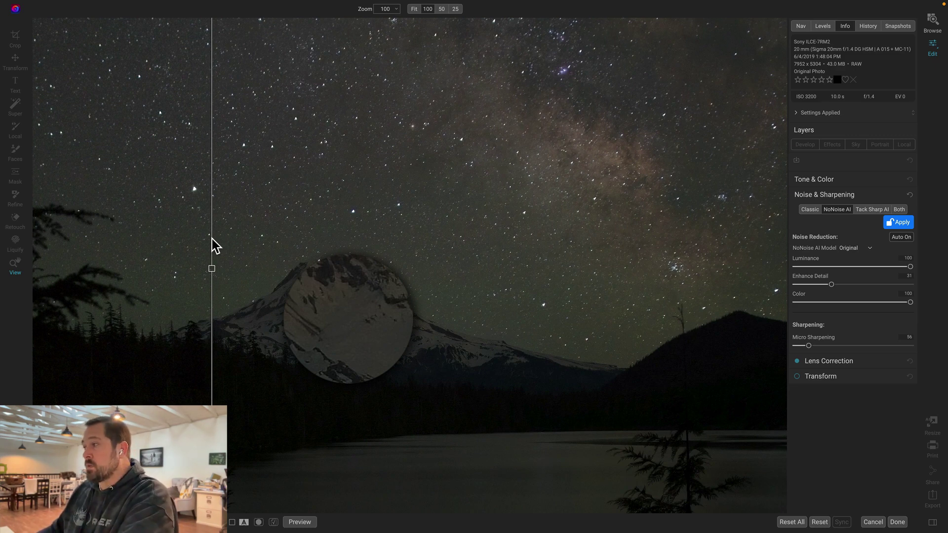
pyautogui.moveTo(212, 239); pyautogui.dragTo(220, 239)
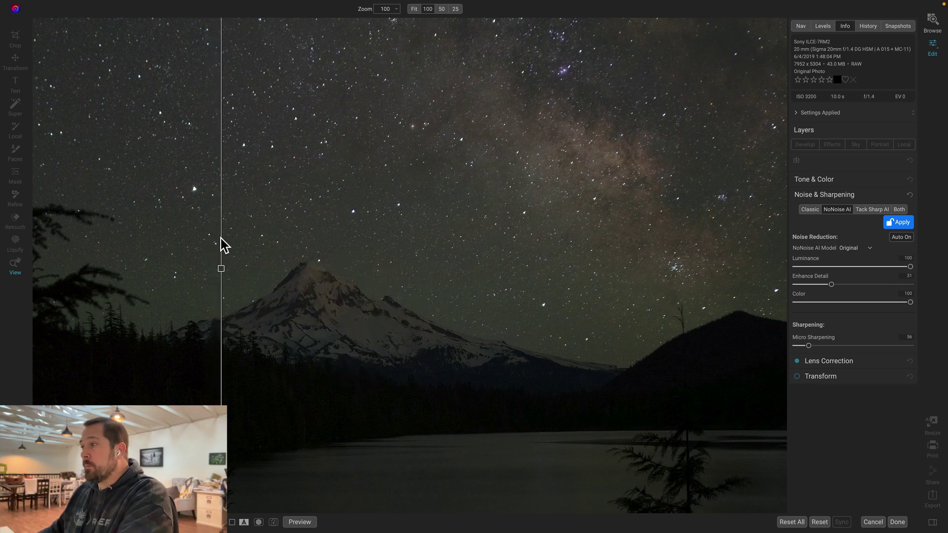